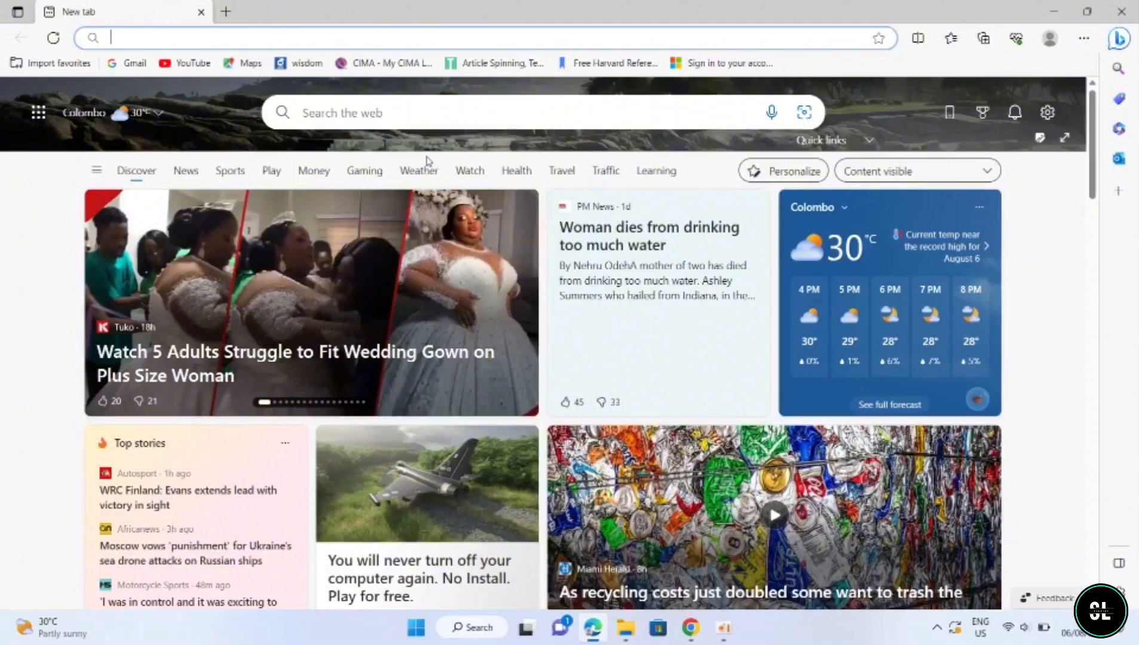
# Search the web for "zeno radio" and open the Zeno.FM website from the results.
pyautogui.write('zen')
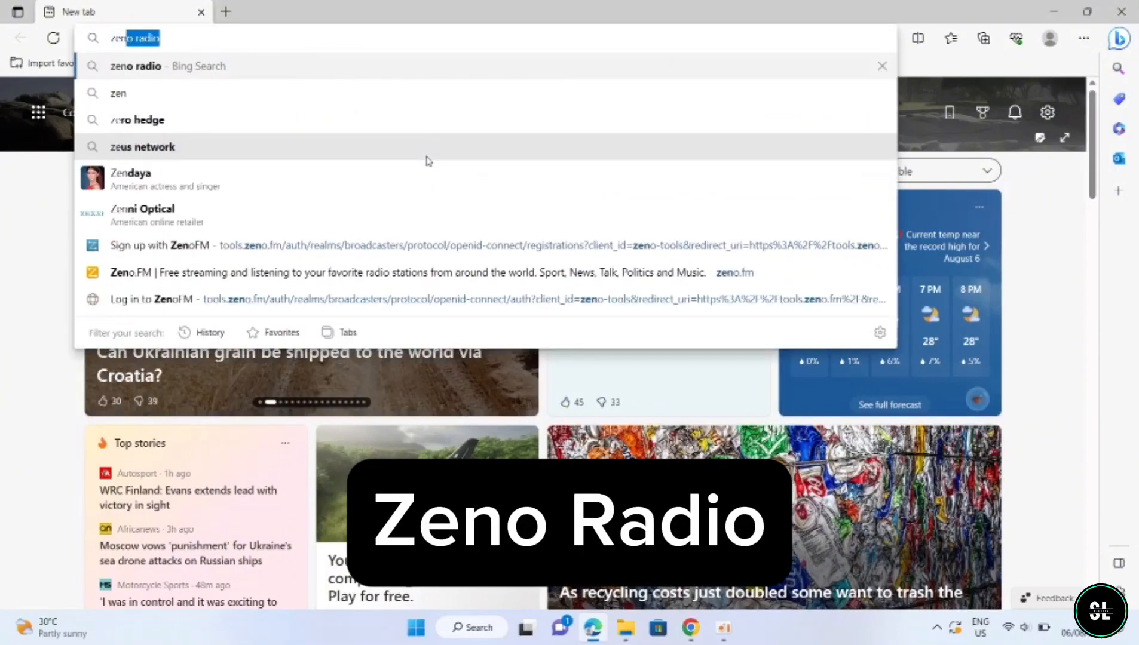
pyautogui.write('o radio')
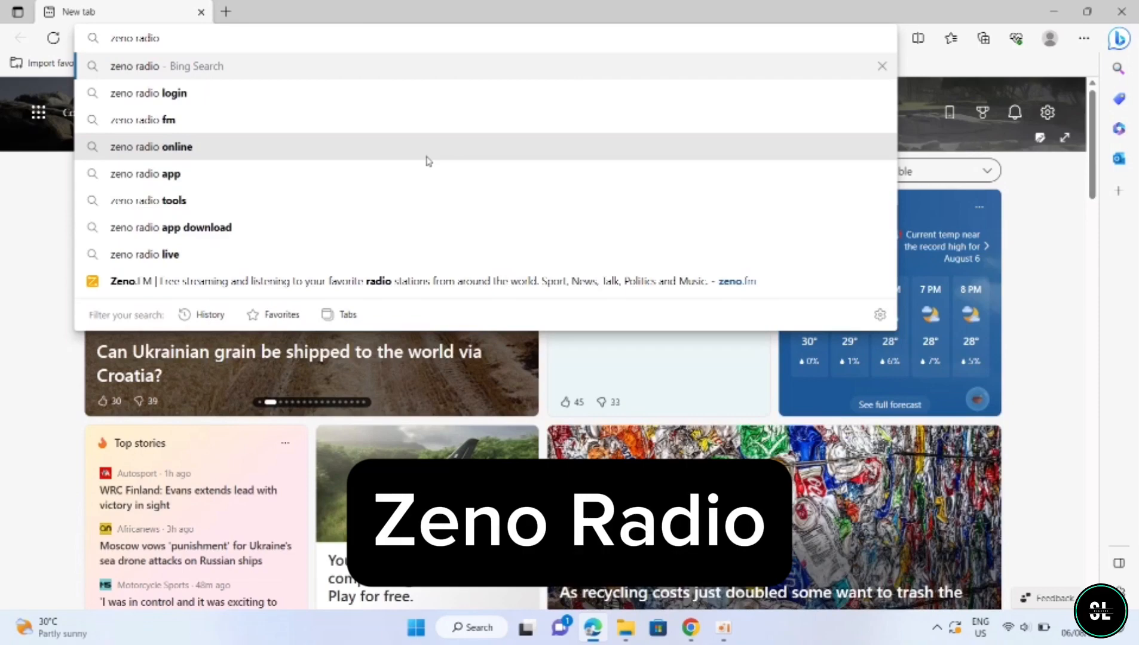
pyautogui.press('Return')
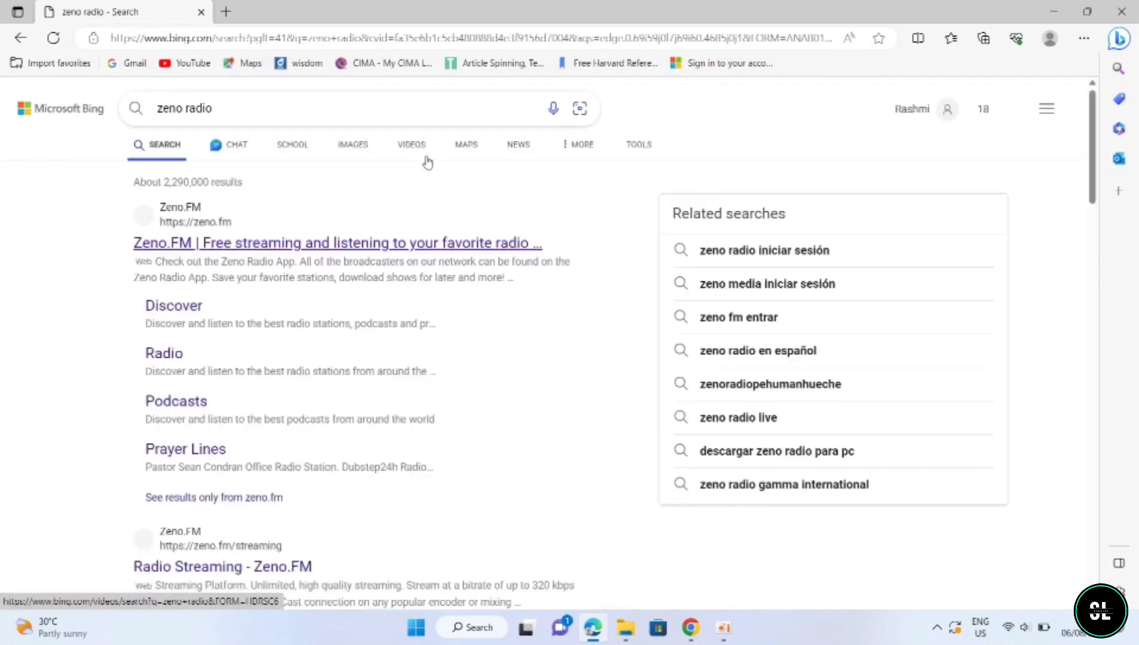
pyautogui.click(396, 245)
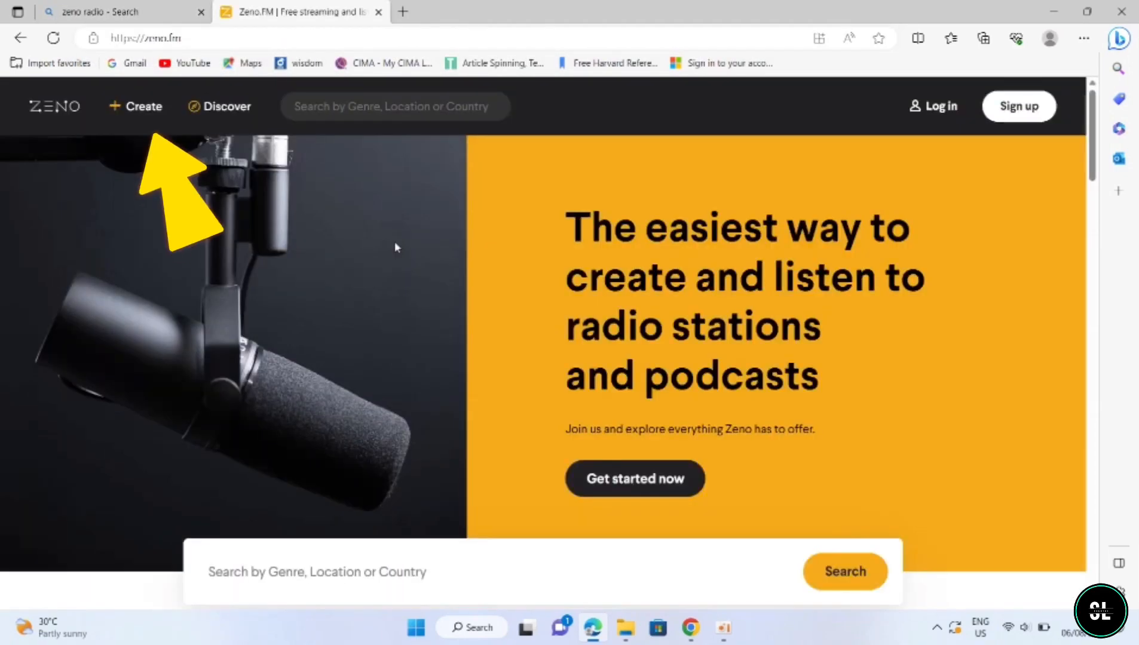
# Register a new Zeno broadcaster account with first name, last name, email and confirmed password, completing the robot check and accepting the terms of service.
pyautogui.click(155, 112)
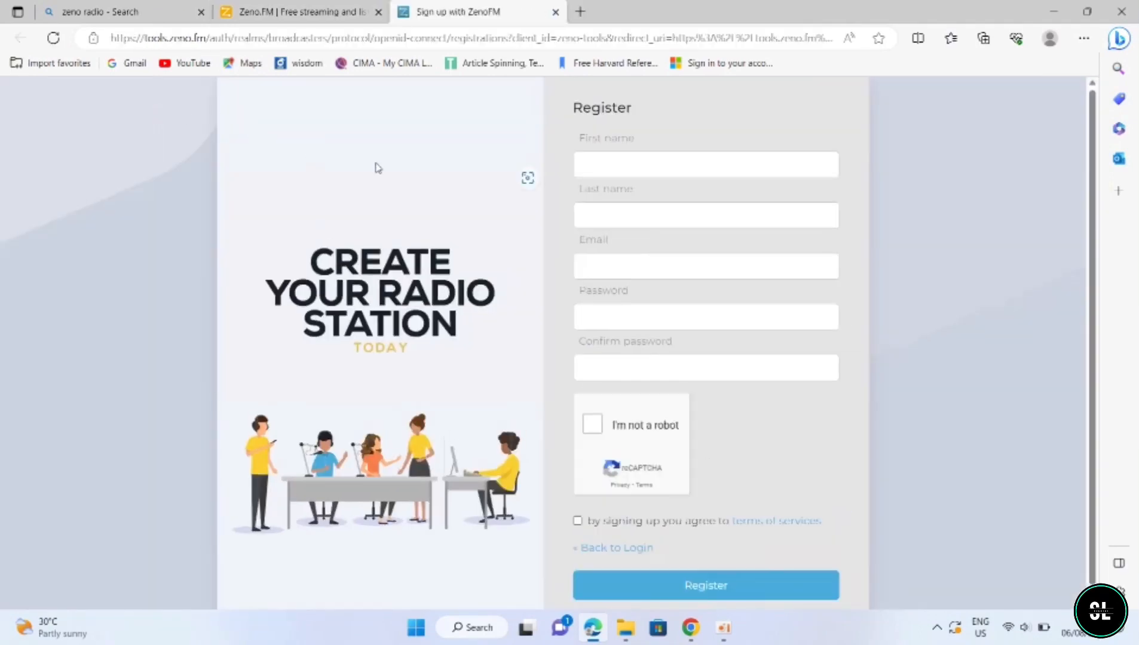
pyautogui.click(593, 168)
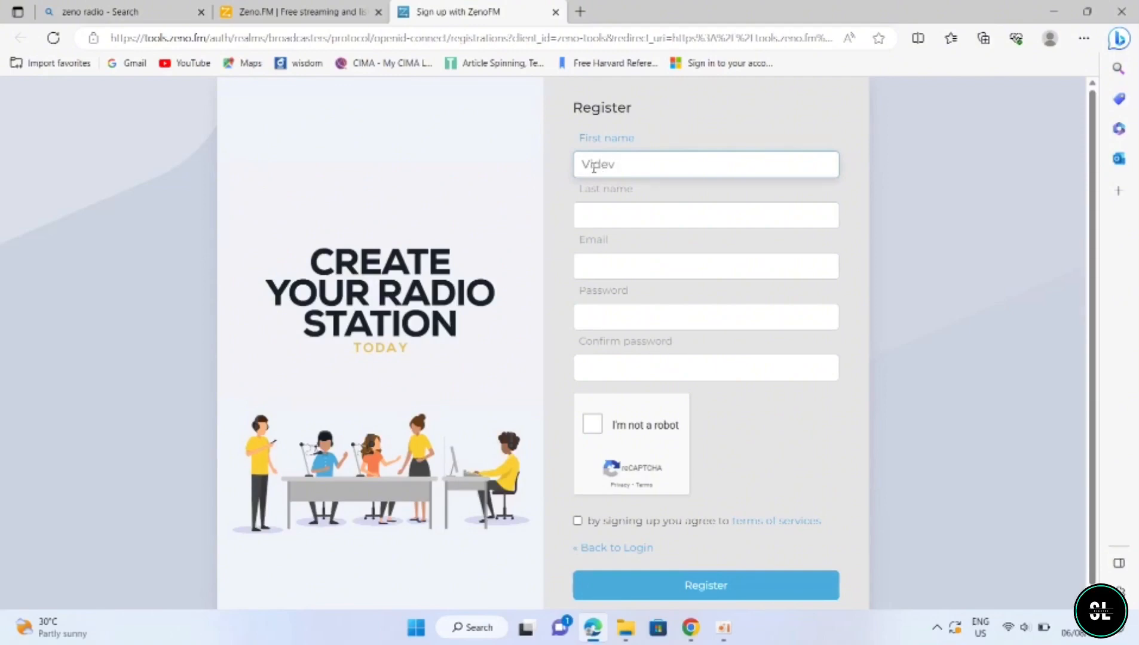
pyautogui.click(613, 216)
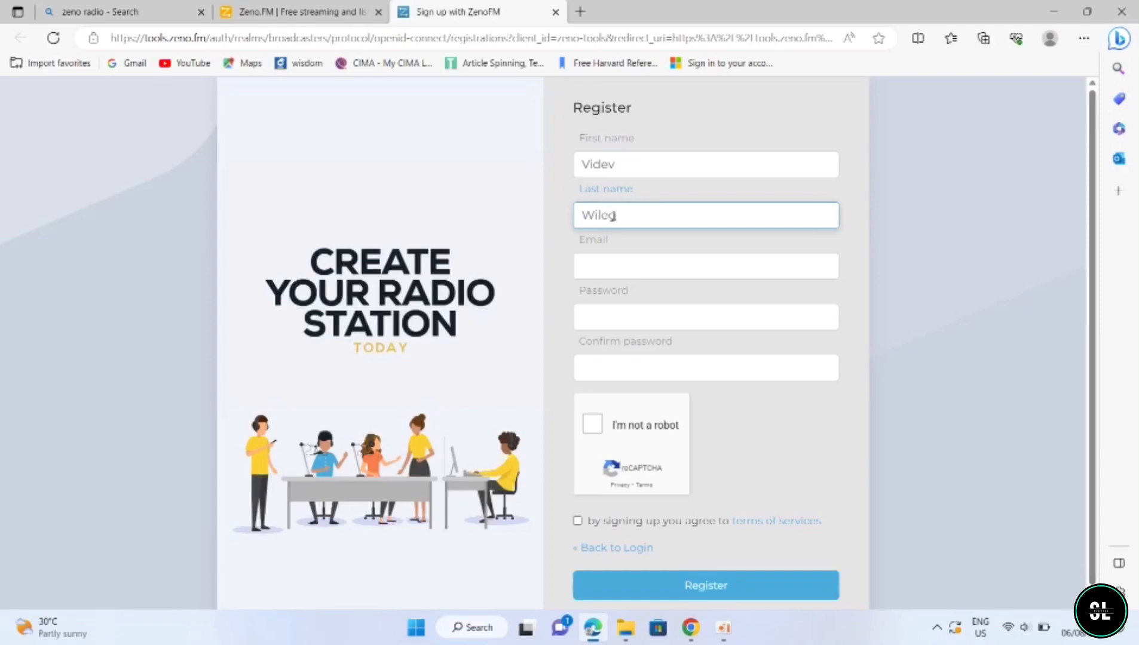
pyautogui.write('Wilegoda')
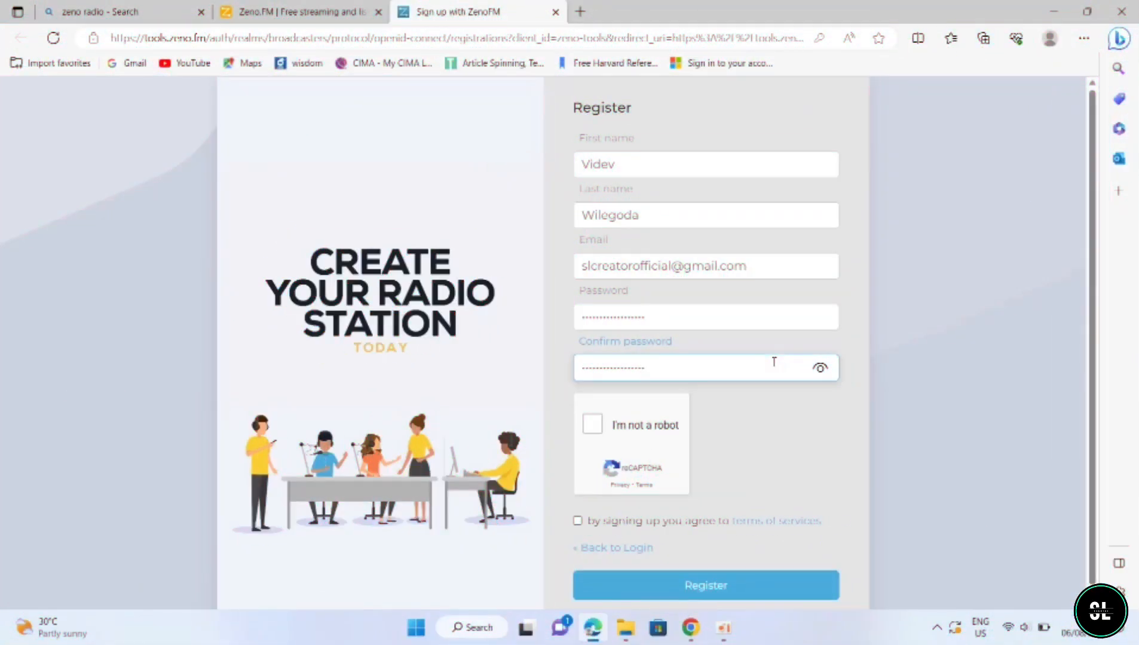
pyautogui.scroll(-1, 765, 365)
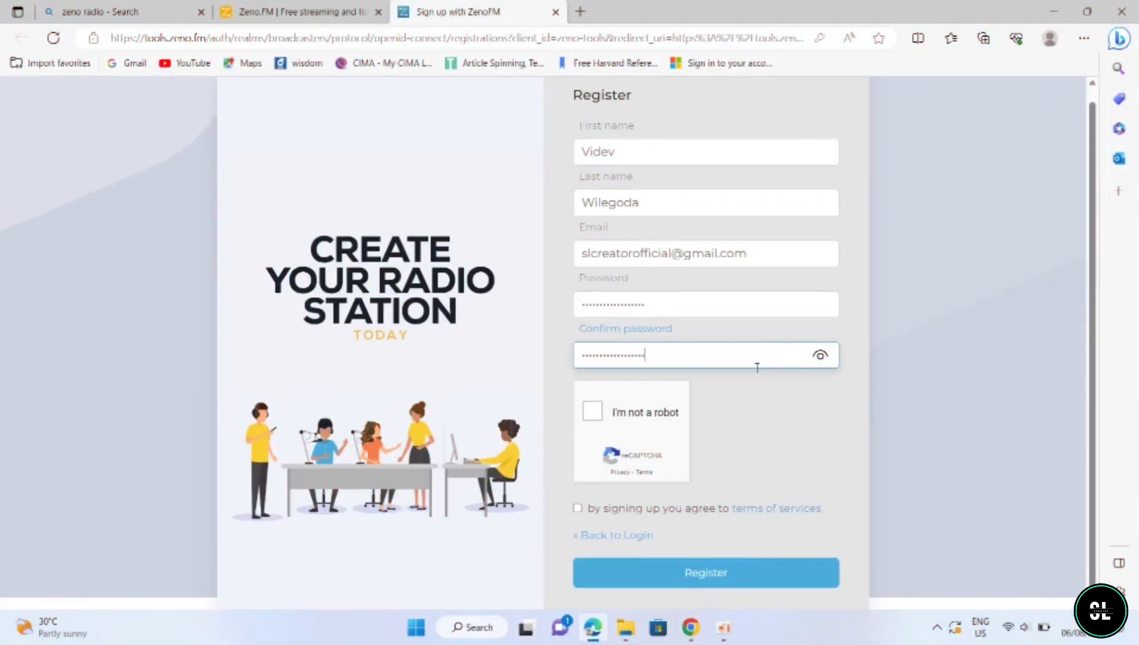
pyautogui.click(592, 412)
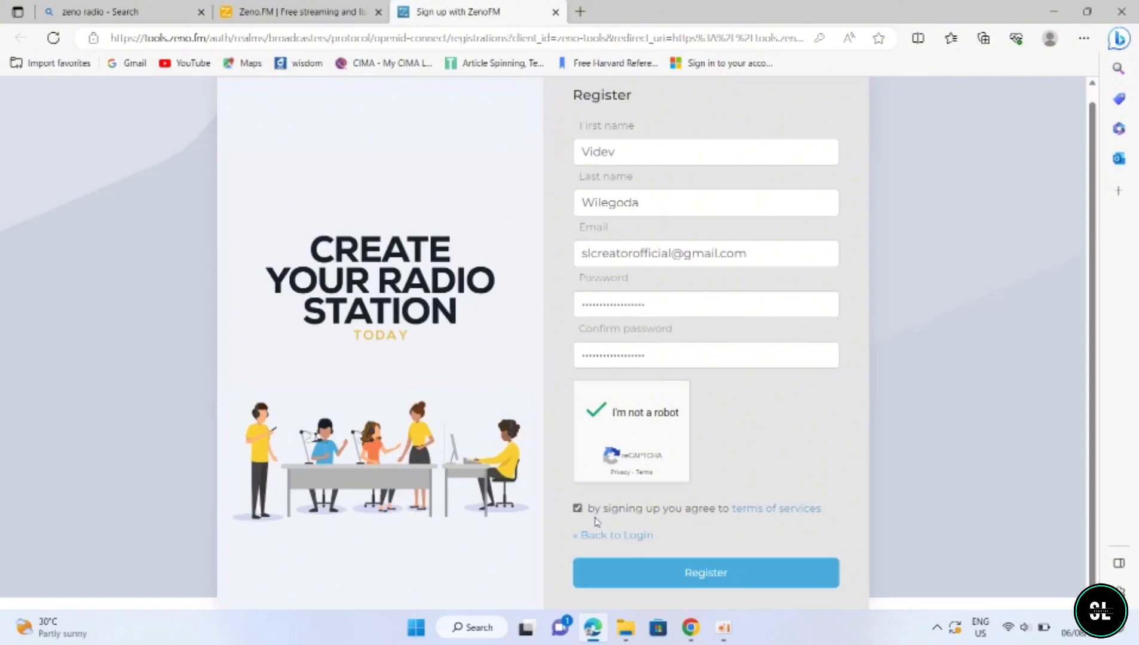
pyautogui.click(662, 572)
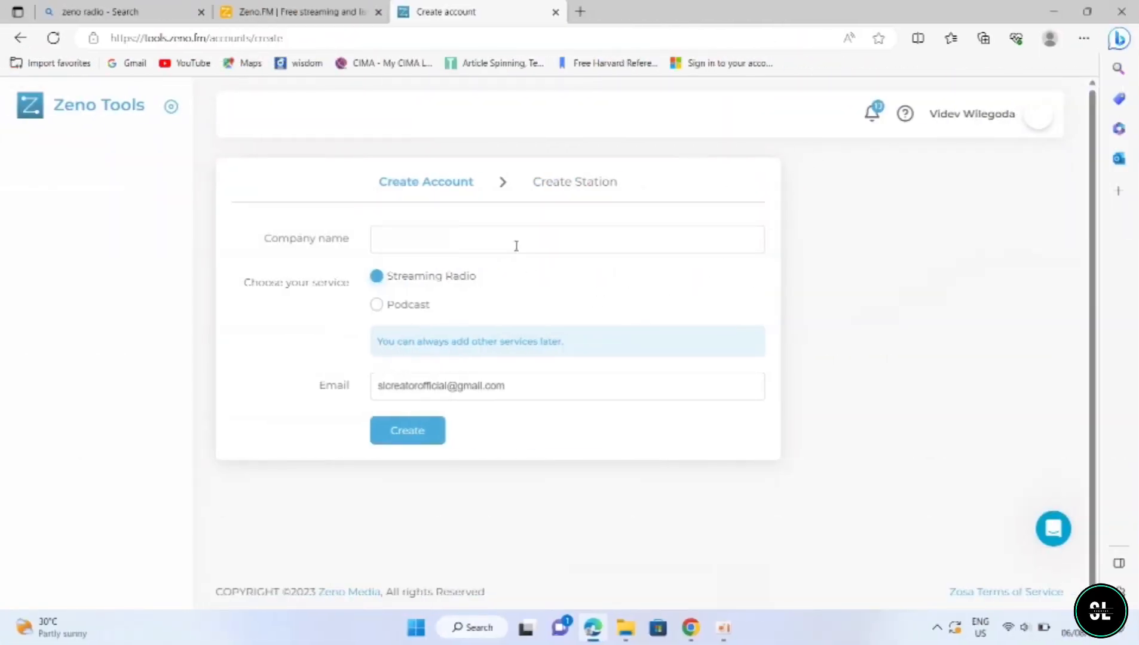
# Create the company account Slc.fm with the Streaming Radio service and decline the Zeno Prime upgrade.
pyautogui.click(516, 243)
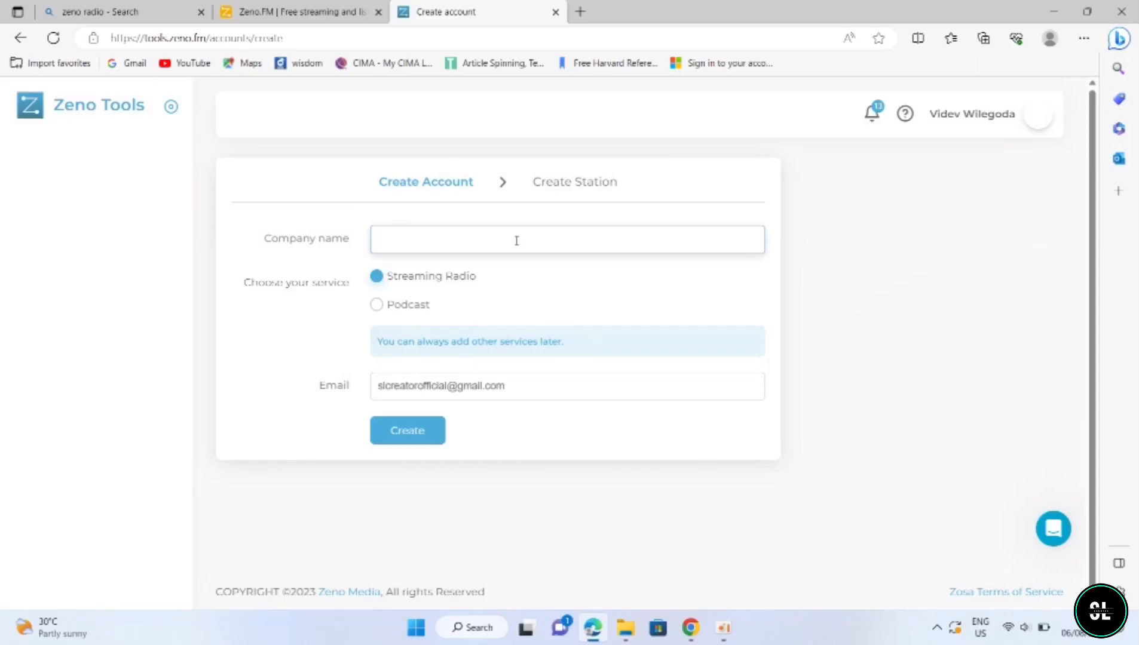
pyautogui.write('Slc.fm')
pyautogui.click(380, 307)
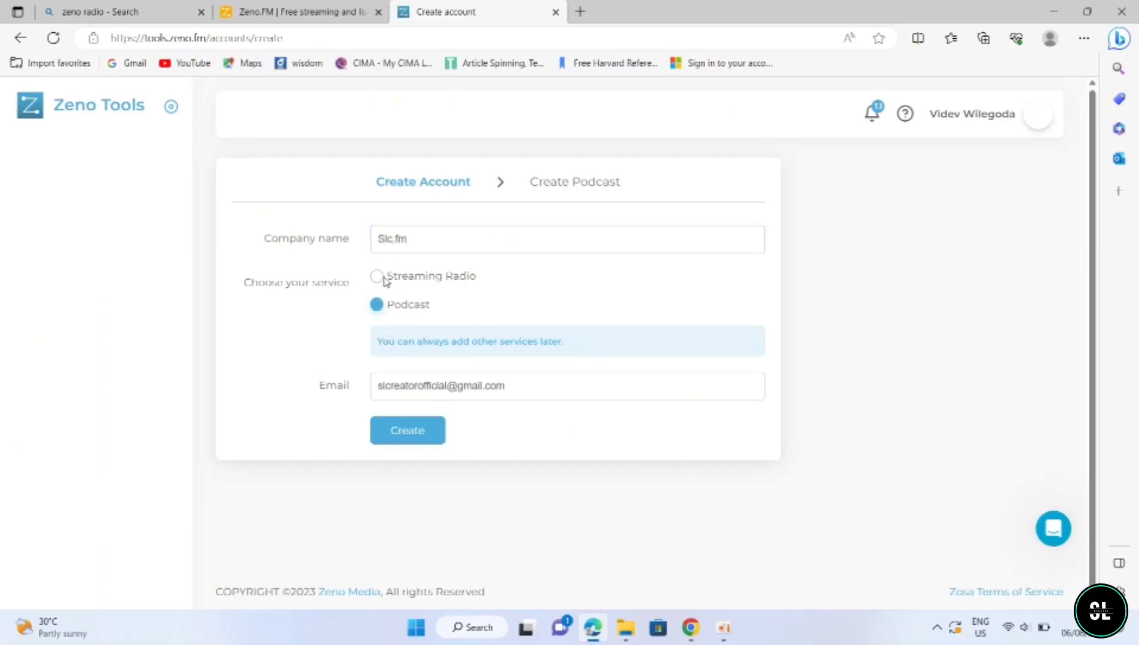
pyautogui.click(383, 278)
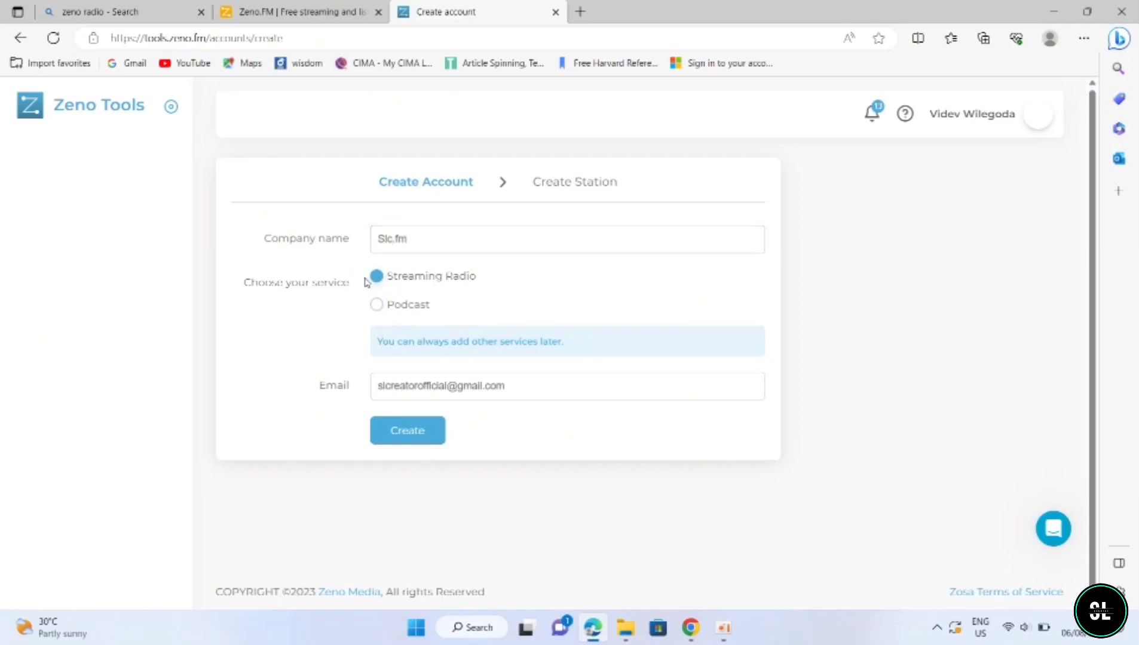
pyautogui.click(417, 438)
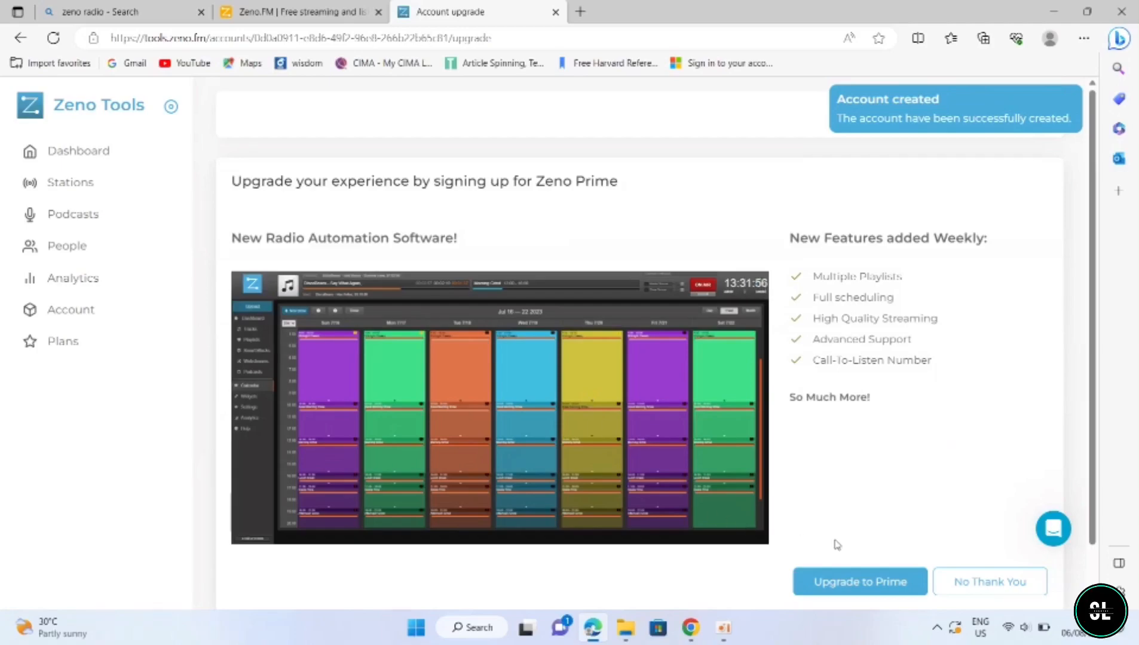
pyautogui.click(979, 582)
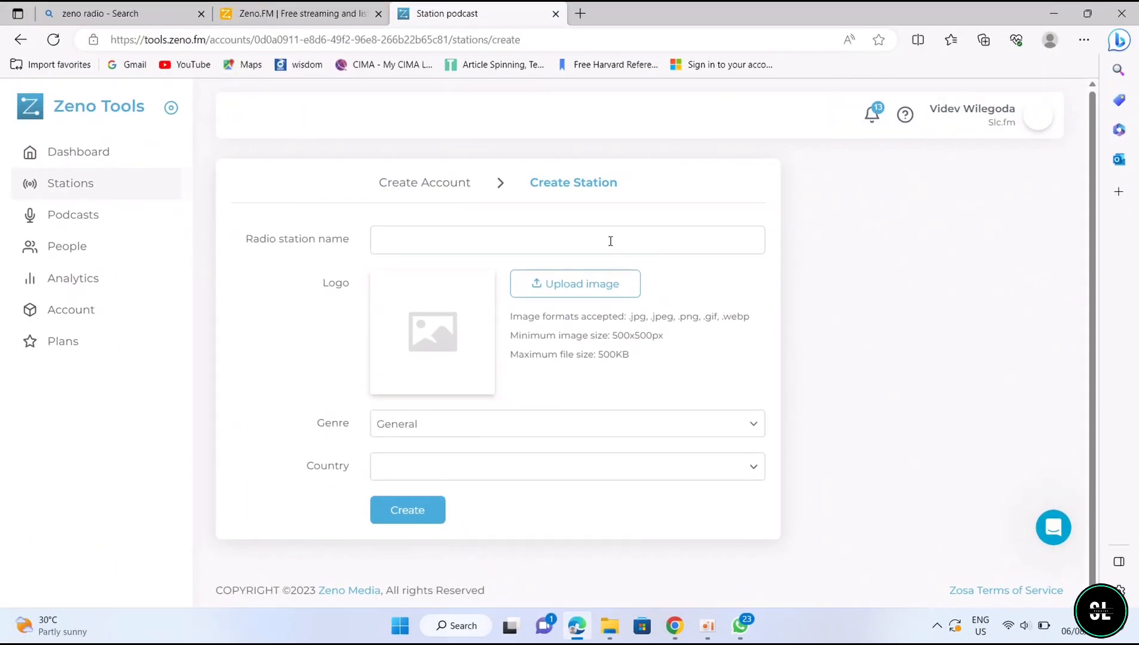
# Name the radio station slc.fm and upload "WhatsApp Image 2023-01-21 at 6.28.58 PM" from the Desktop as its logo.
pyautogui.click(610, 240)
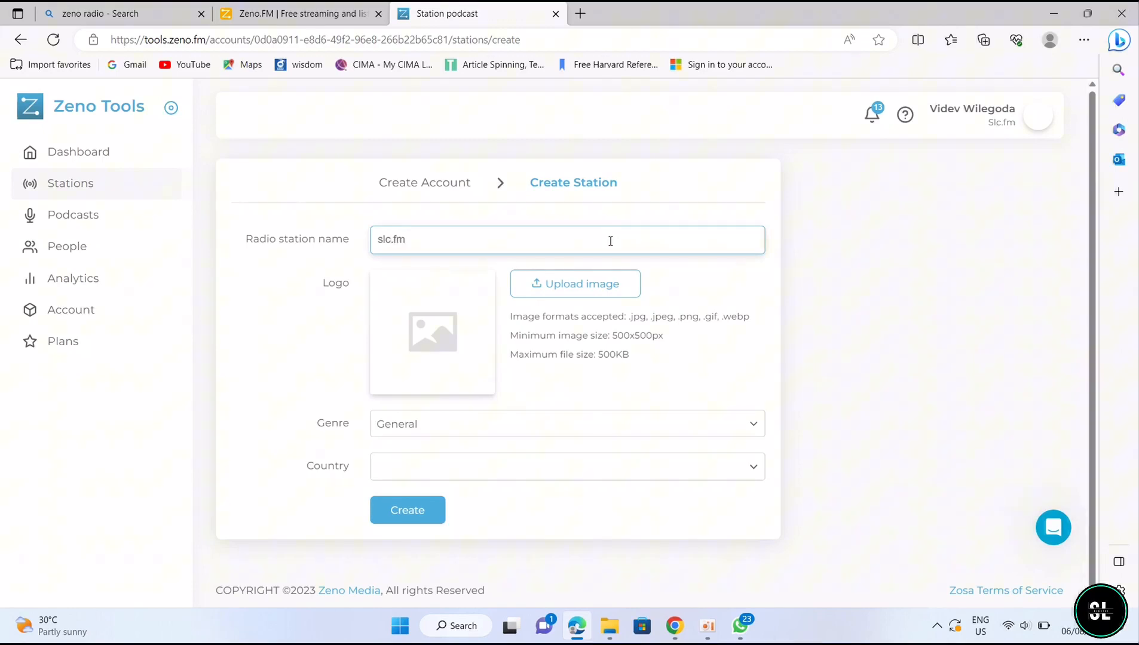
pyautogui.click(608, 288)
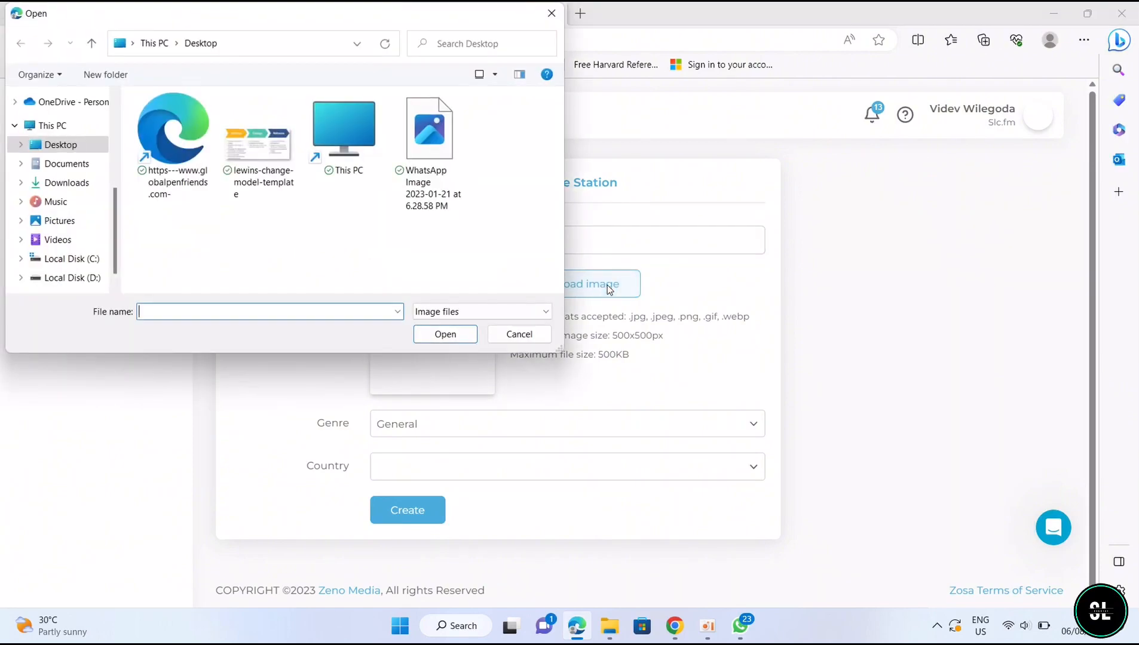
pyautogui.click(444, 163)
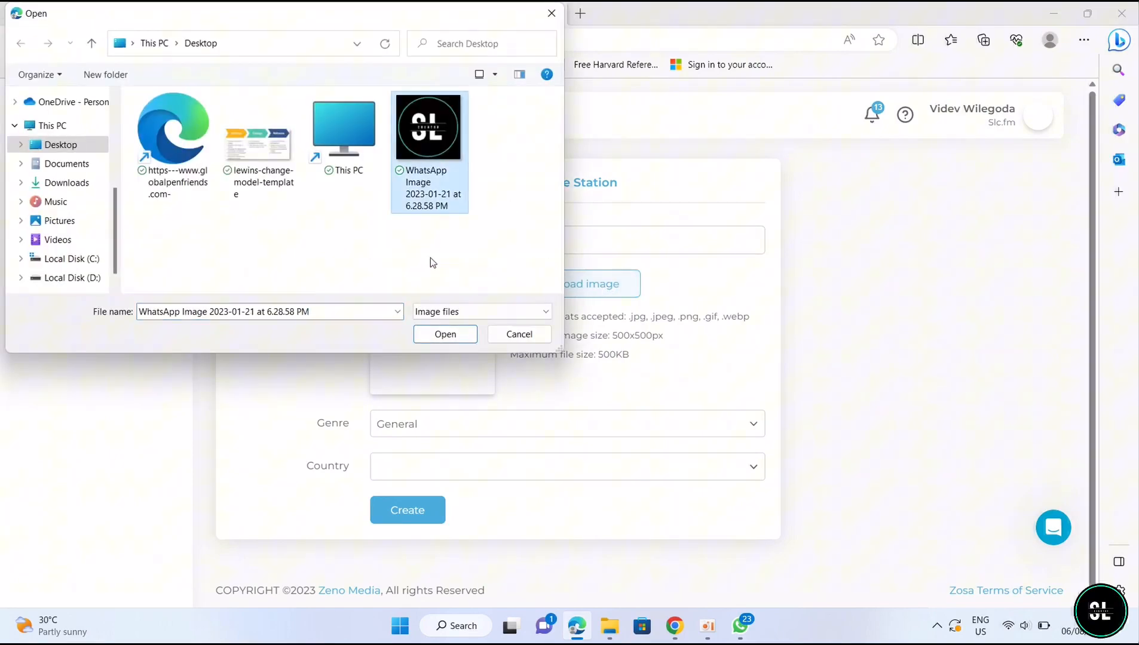
pyautogui.click(443, 334)
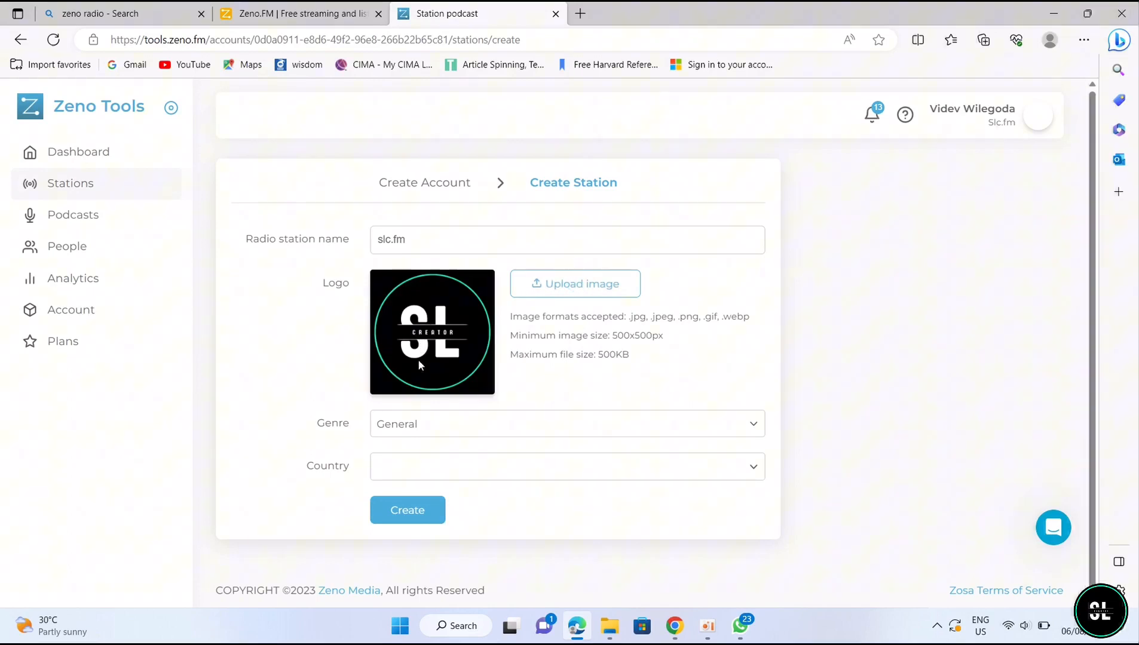
# Set the station's genre to General and its country to Sri Lanka, and create the station.
pyautogui.click(433, 421)
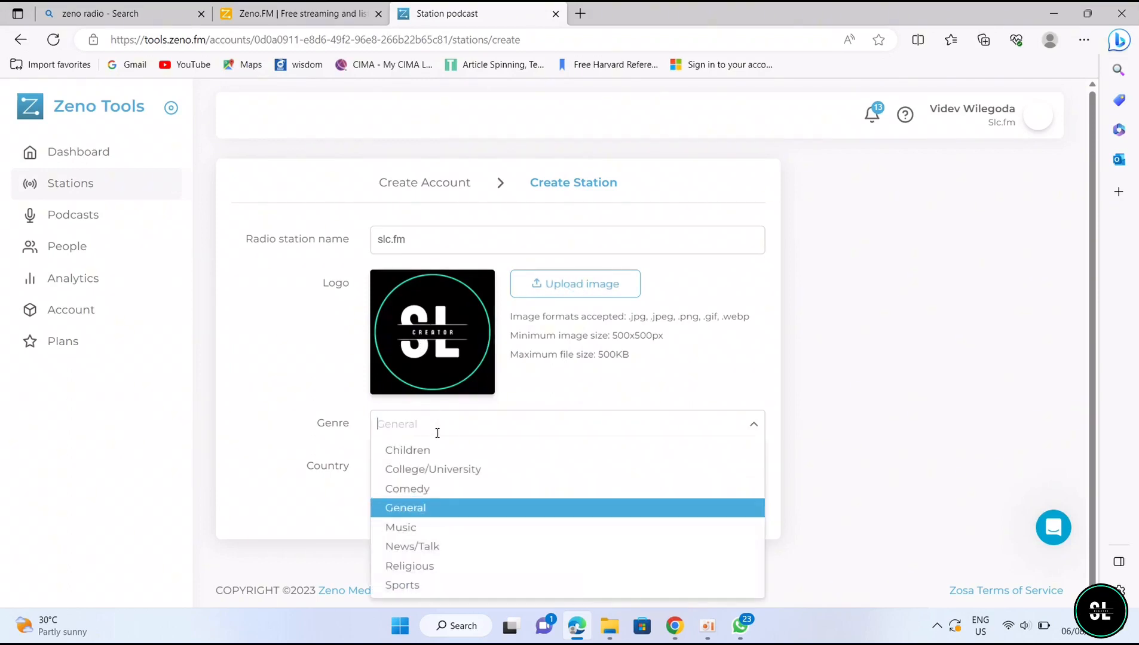
pyautogui.click(465, 508)
pyautogui.click(444, 474)
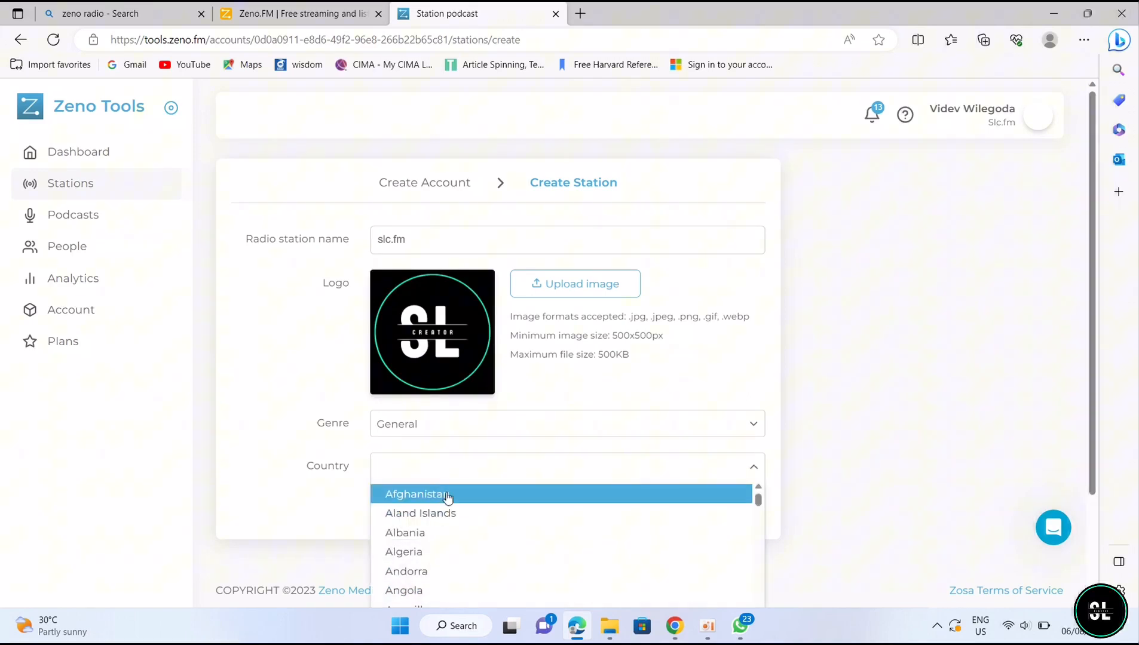
pyautogui.write('sri')
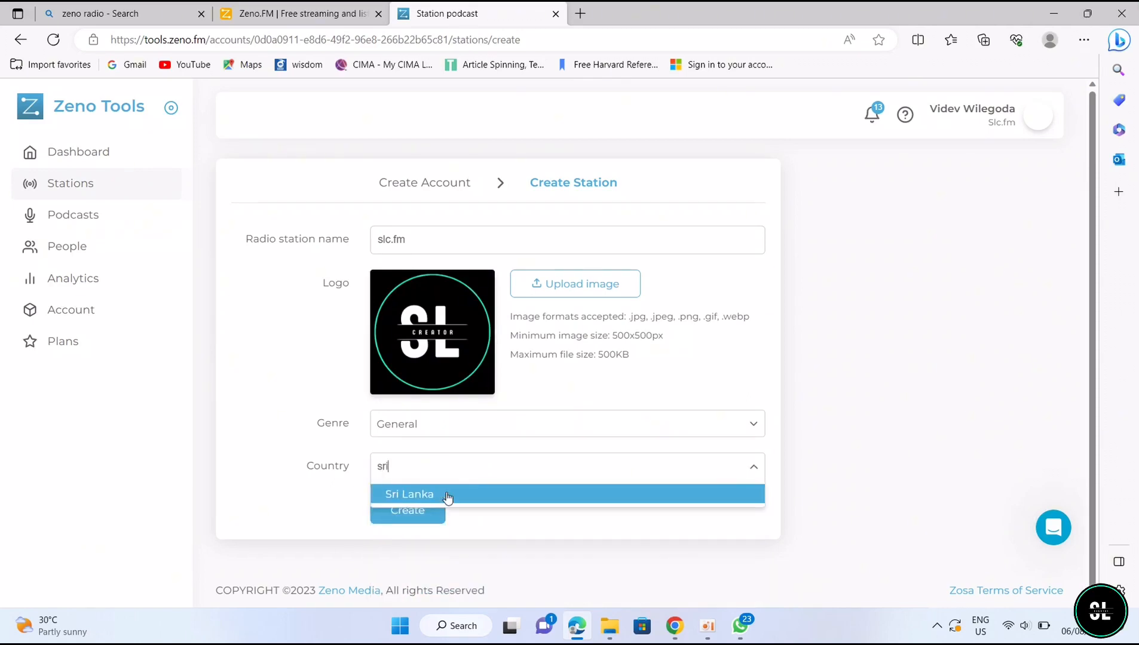
pyautogui.click(448, 496)
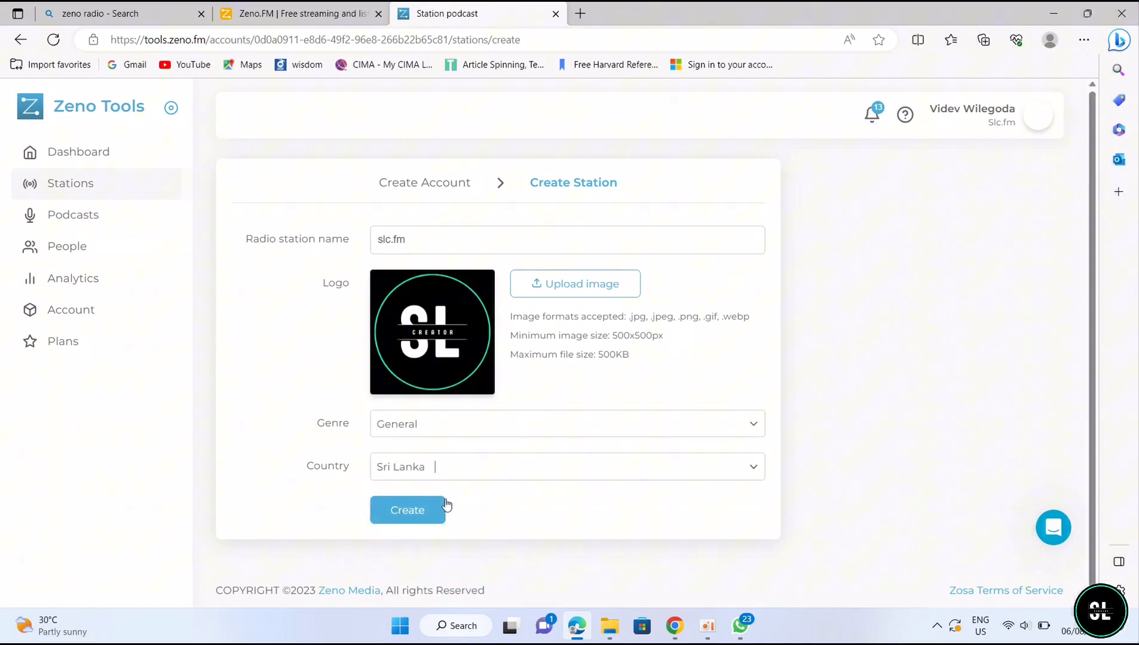
pyautogui.click(433, 513)
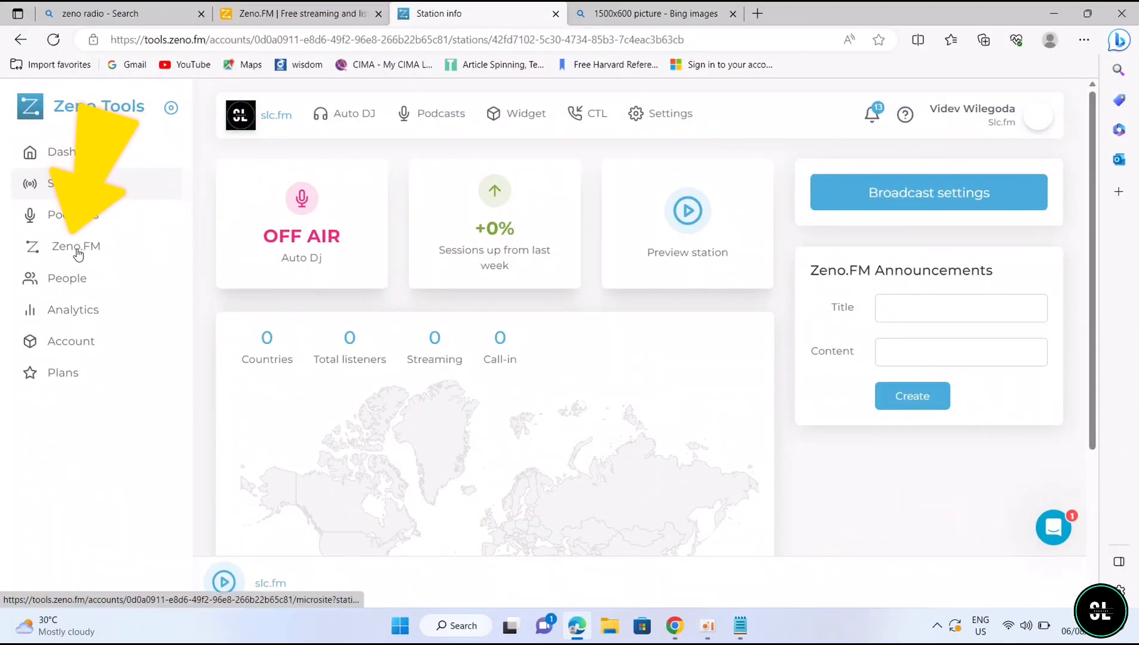
# Copy the introduction text from the Notepad note "my radio prjt" into the About text of the station's Zeno.FM microsite profile.
pyautogui.click(77, 253)
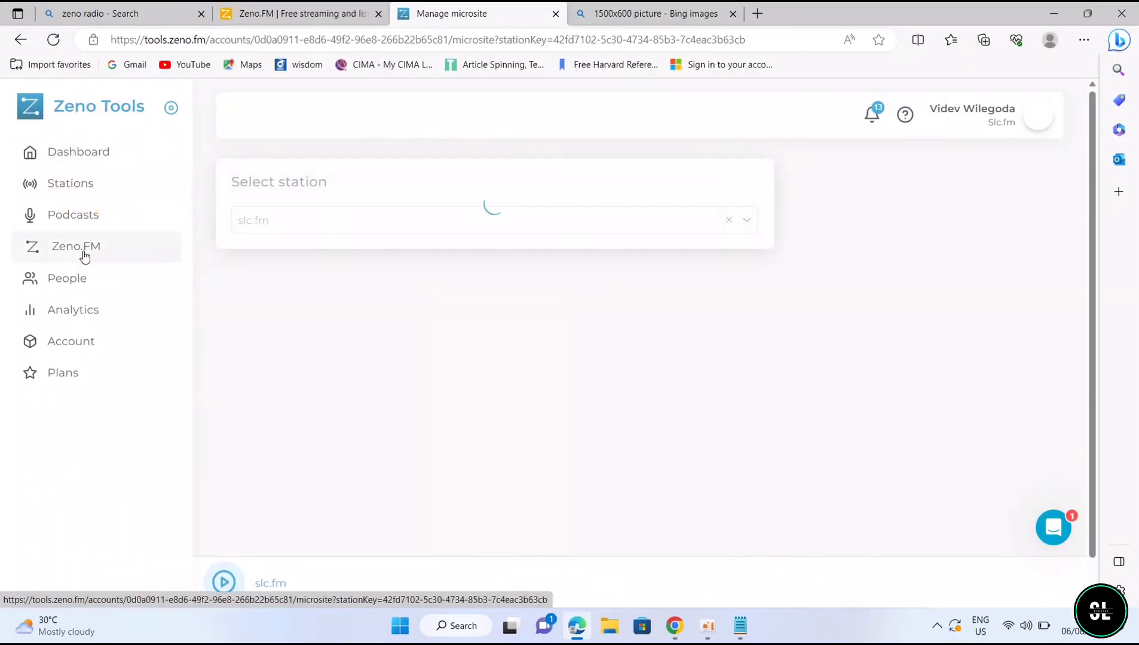
pyautogui.scroll(-3, 284, 390)
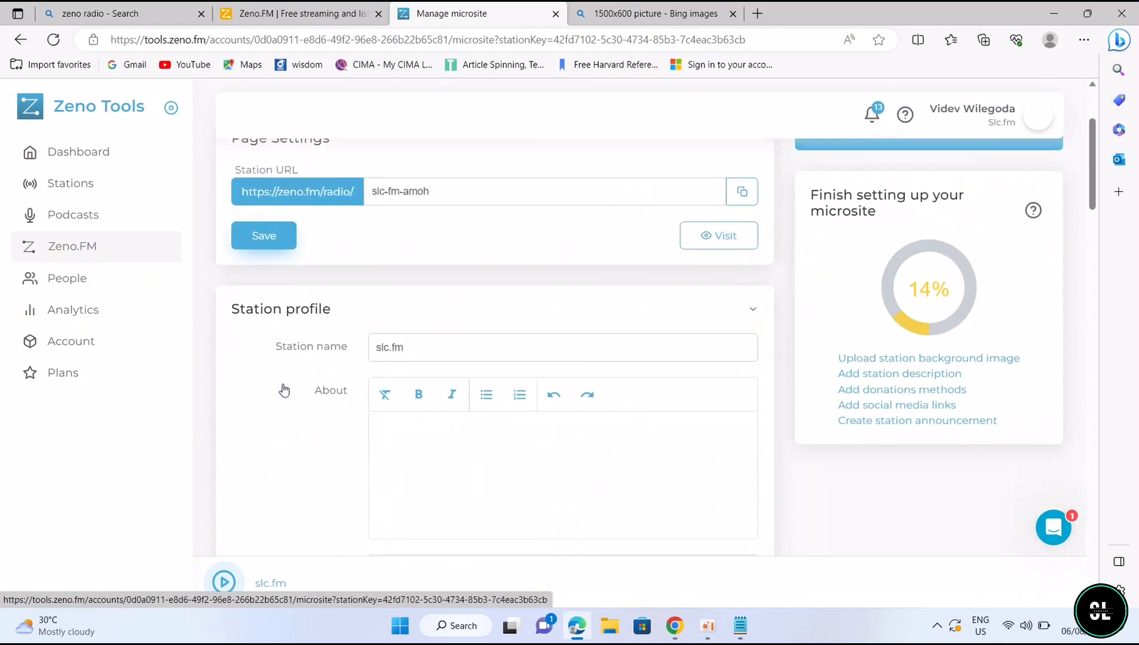
pyautogui.scroll(-1, 287, 390)
pyautogui.click(427, 366)
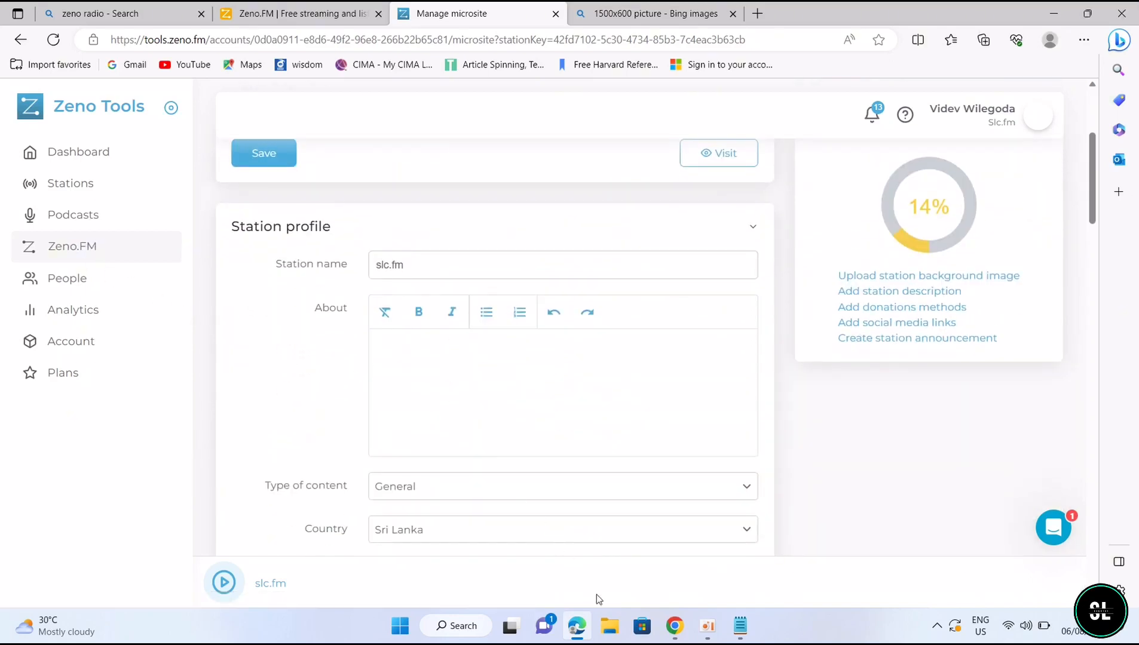
pyautogui.click(739, 628)
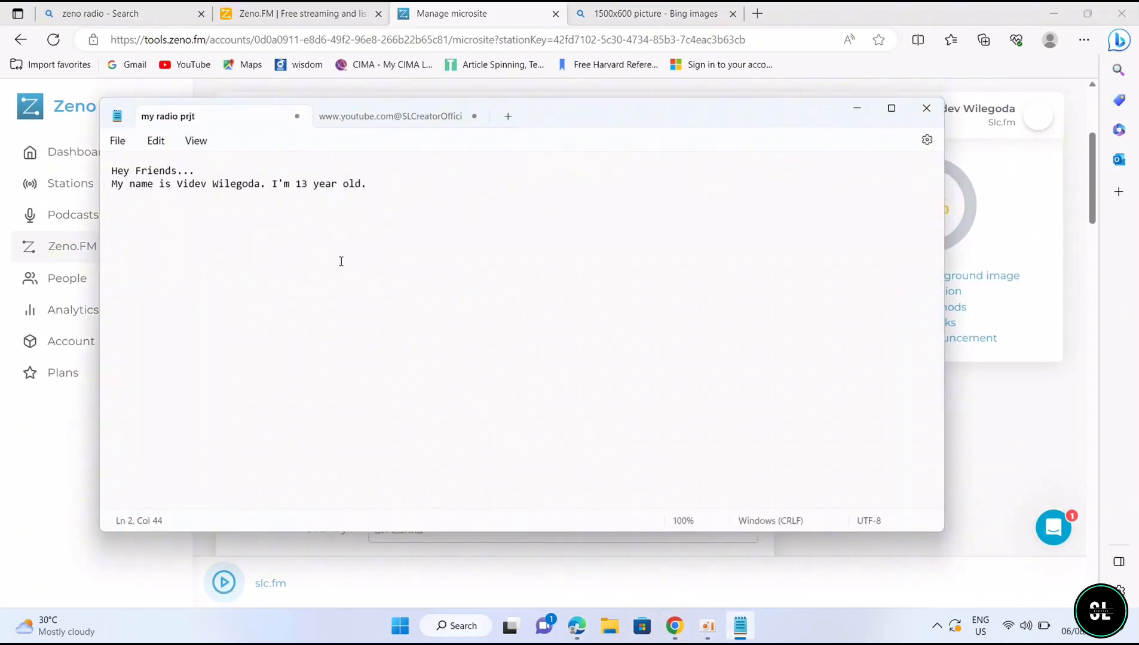
pyautogui.moveTo(108, 173); pyautogui.dragTo(236, 205)
pyautogui.hotkey('ctrl', 'c')
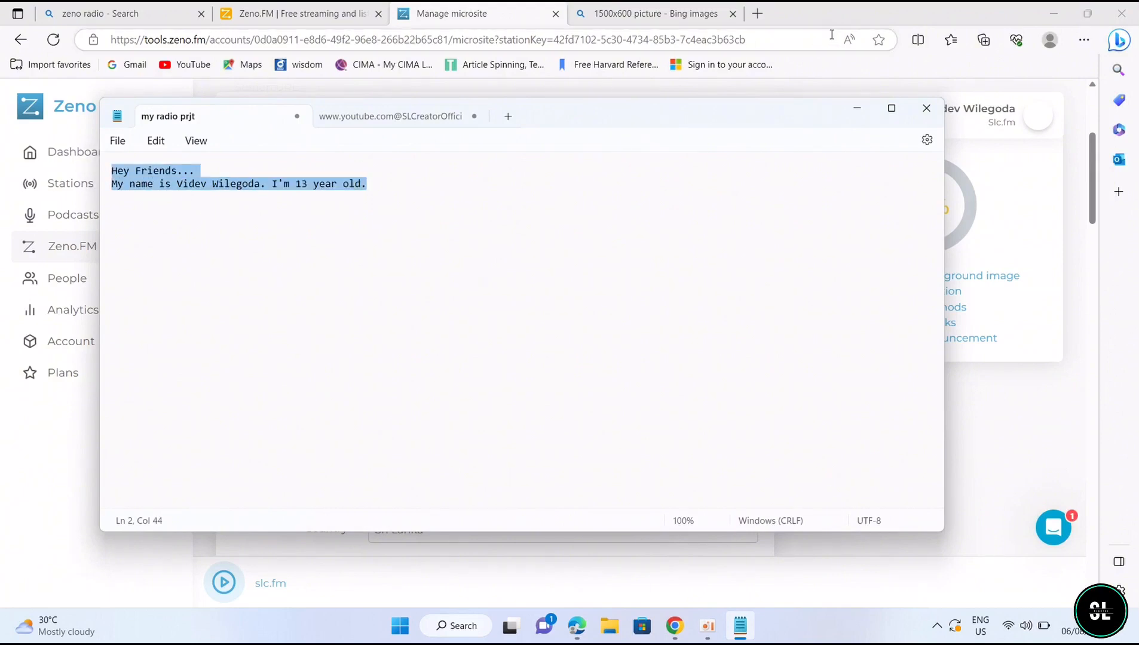
pyautogui.click(856, 108)
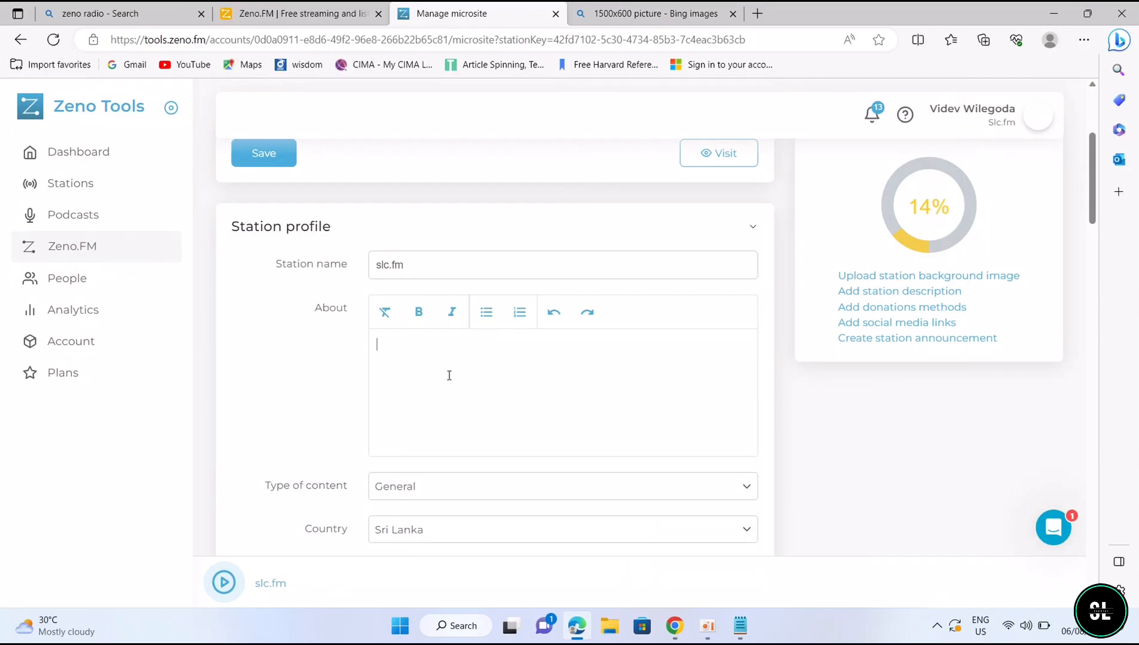
pyautogui.click(450, 357)
pyautogui.hotkey('ctrl', 'v')
# Set the station profile's city to Moratuwa and add Sinhalese as its language.
pyautogui.scroll(-3, 434, 427)
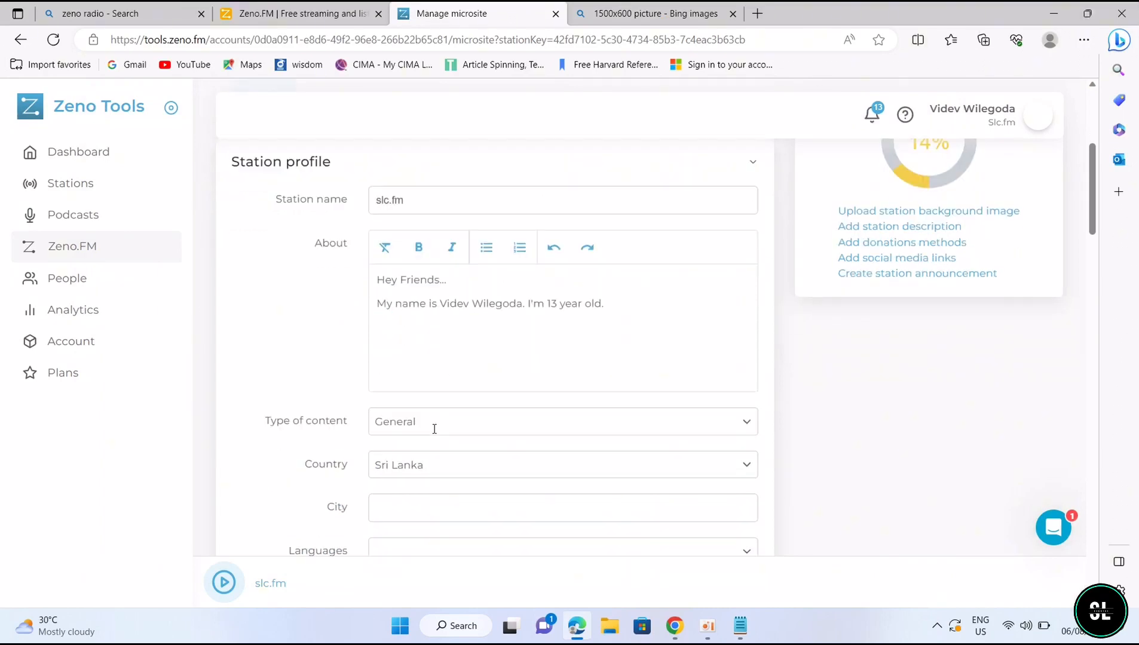
pyautogui.click(438, 421)
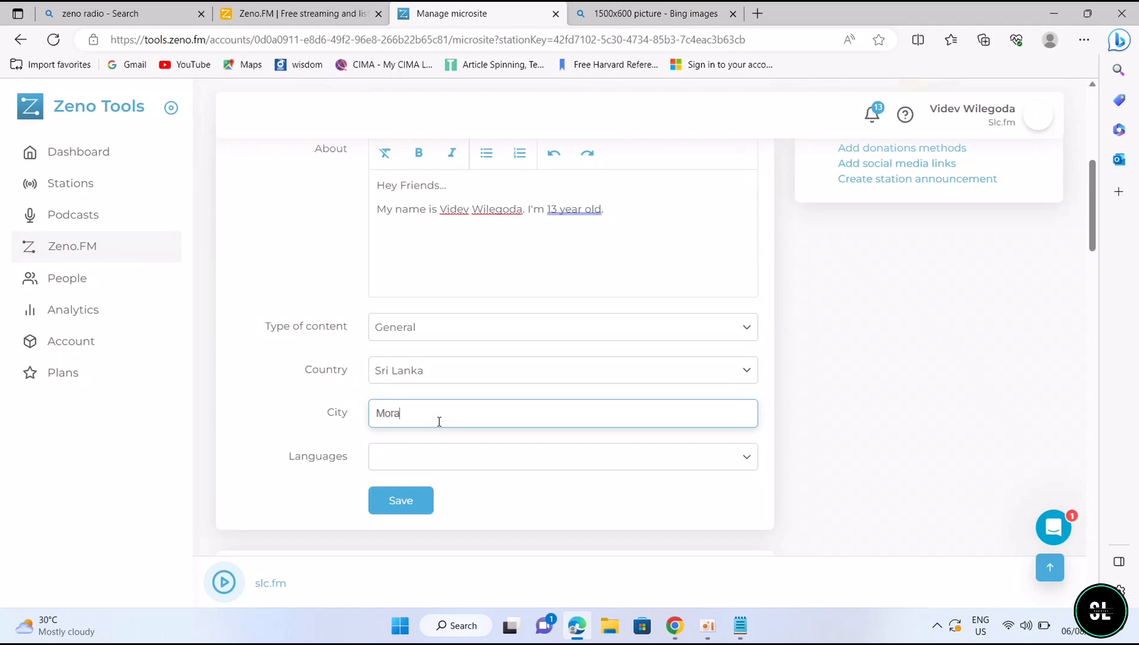
pyautogui.click(477, 461)
pyautogui.write('Sin')
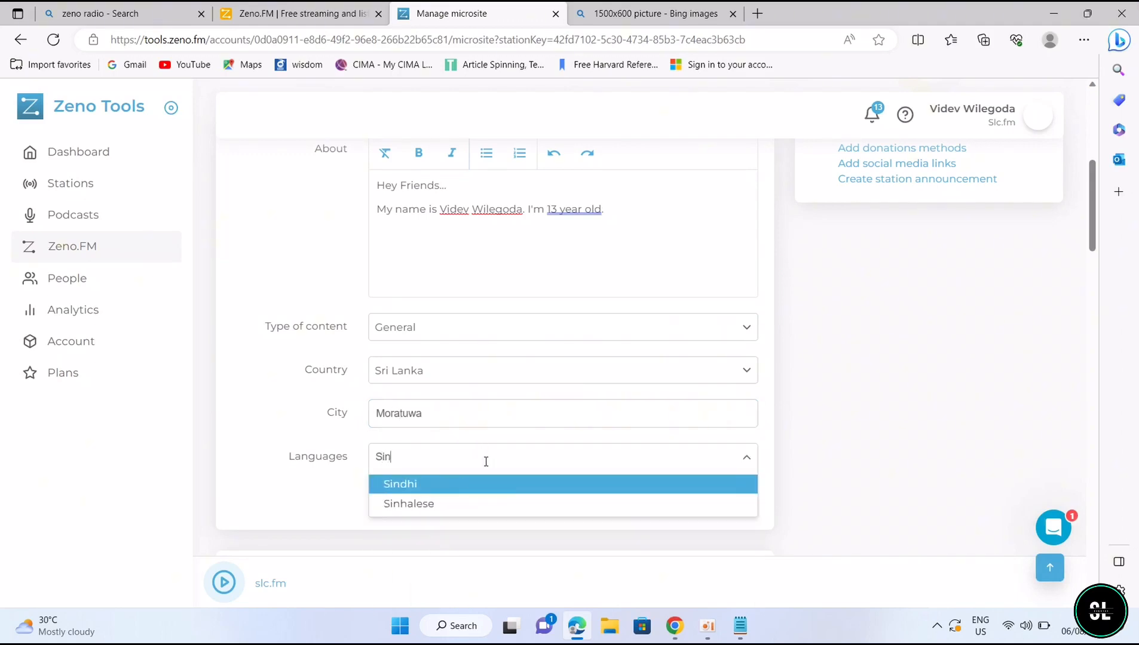
pyautogui.click(501, 505)
pyautogui.scroll(-1, 501, 490)
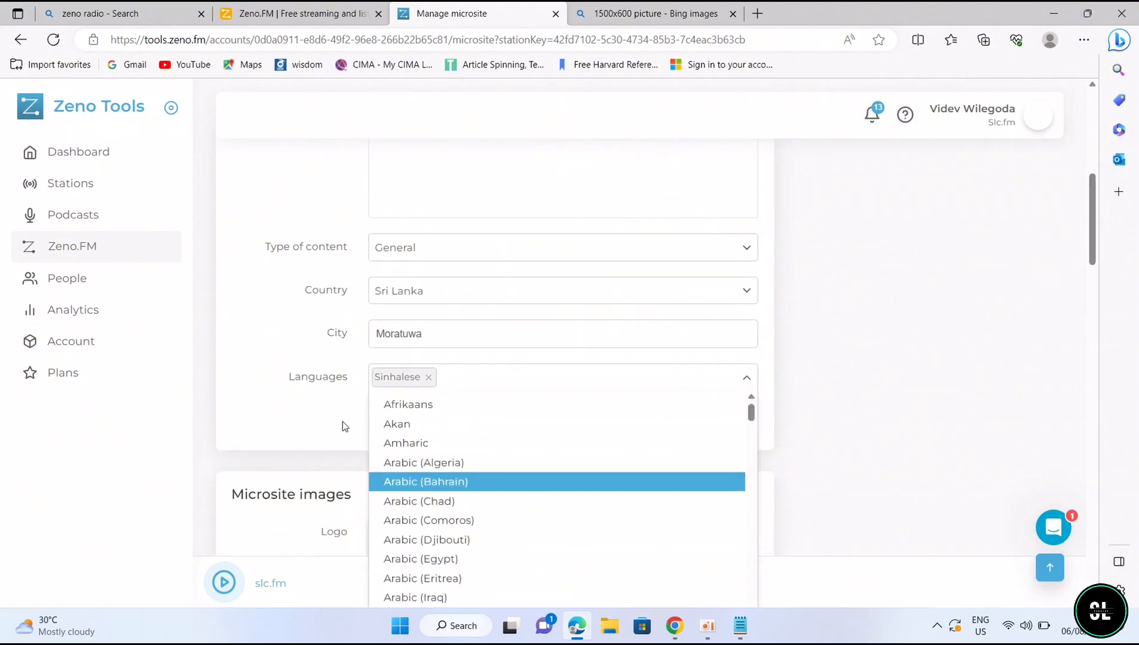
pyautogui.click(343, 421)
# Upload the image OIP from the Desktop as the microsite's background.
pyautogui.scroll(-1, 469, 459)
pyautogui.scroll(-5, 469, 458)
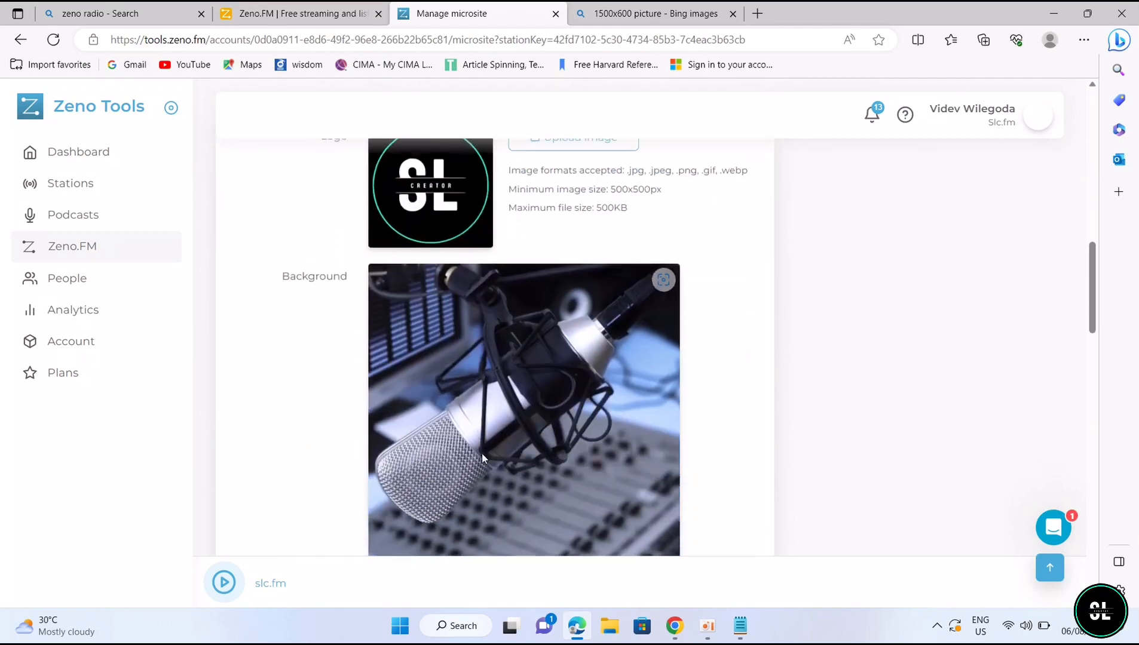
pyautogui.click(441, 441)
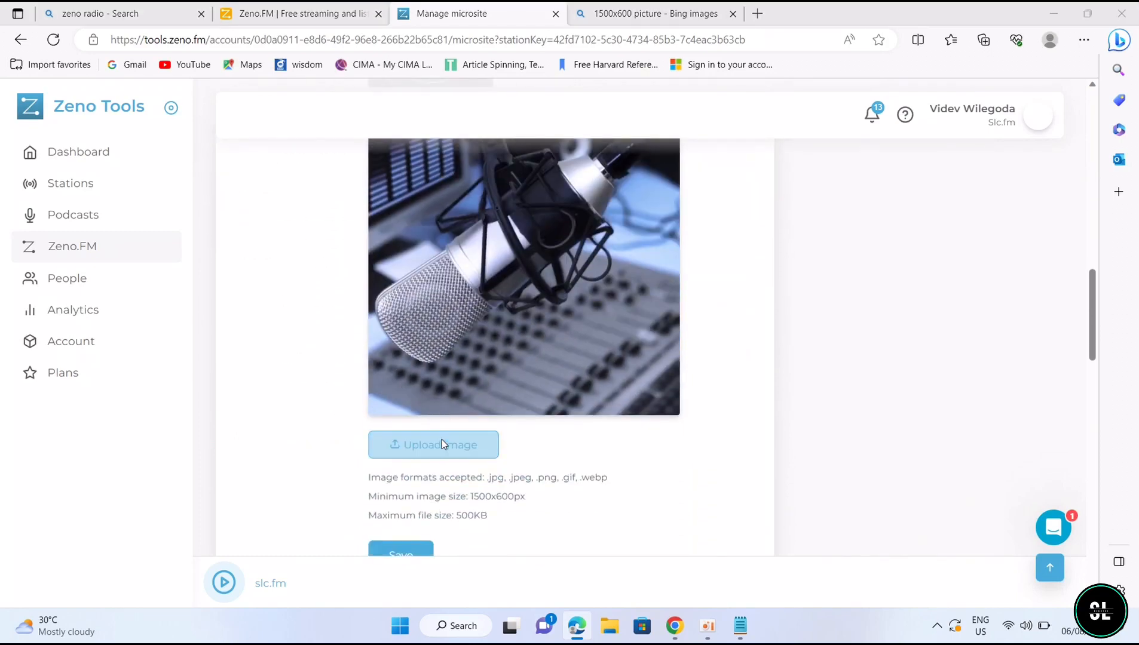
pyautogui.click(335, 161)
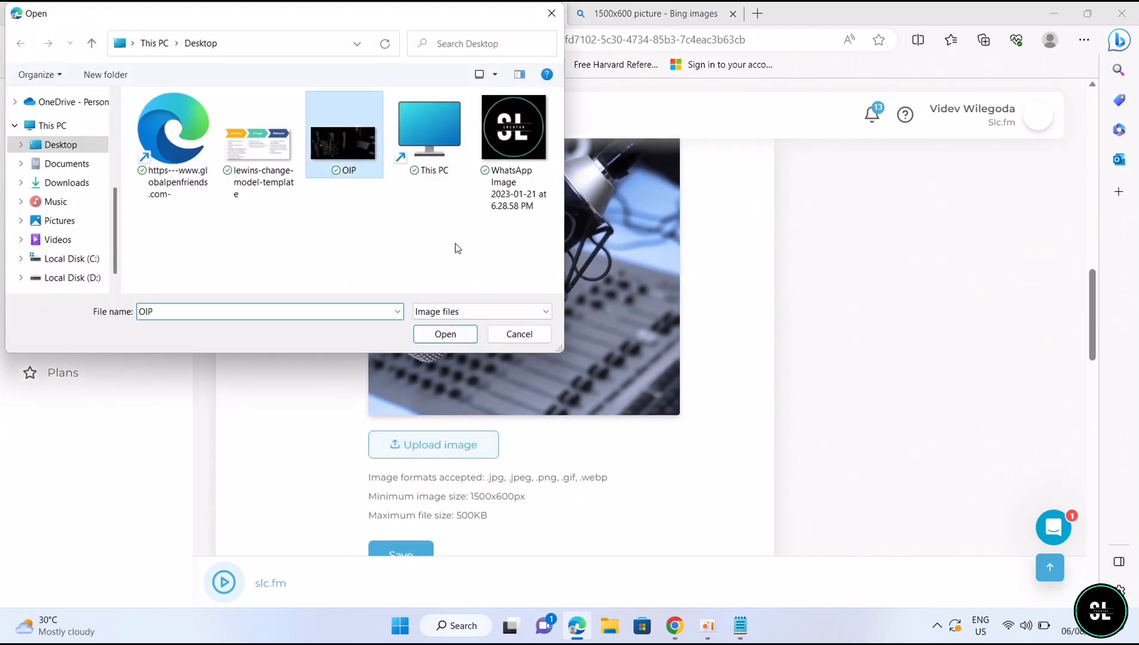
pyautogui.click(445, 334)
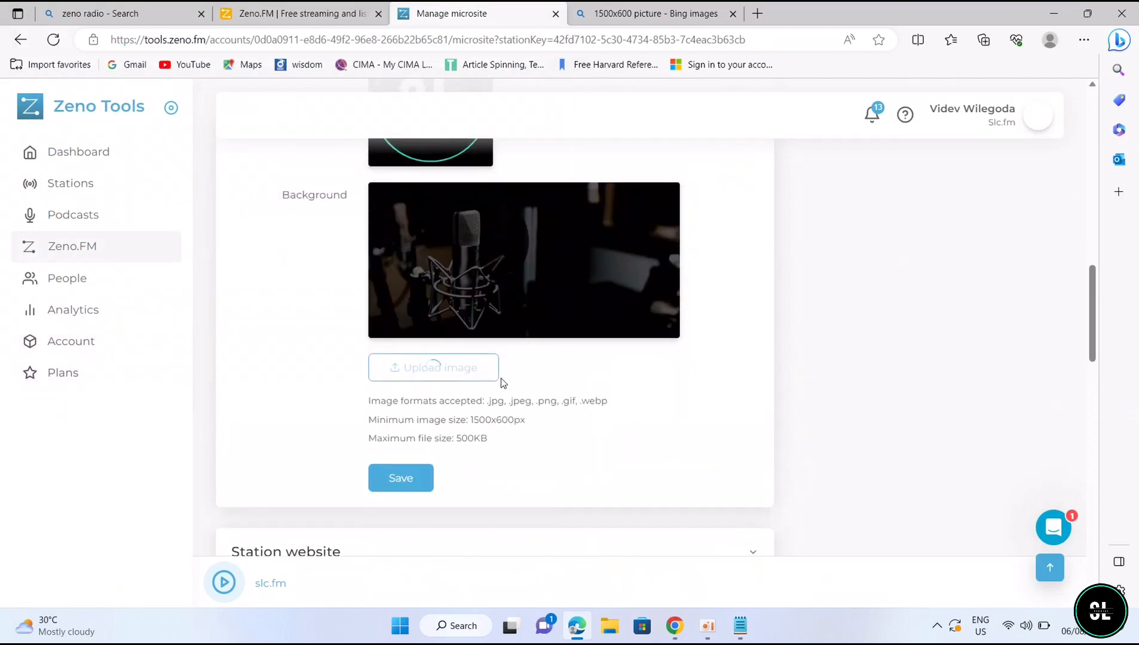
pyautogui.scroll(-10, 516, 378)
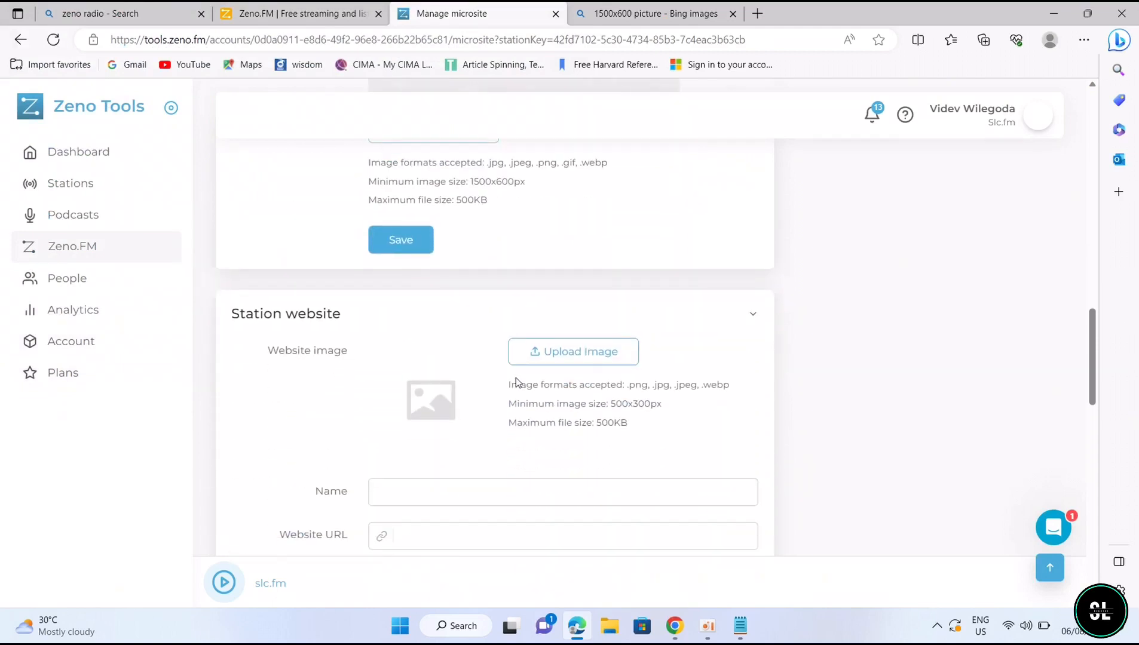
pyautogui.scroll(-3, 517, 378)
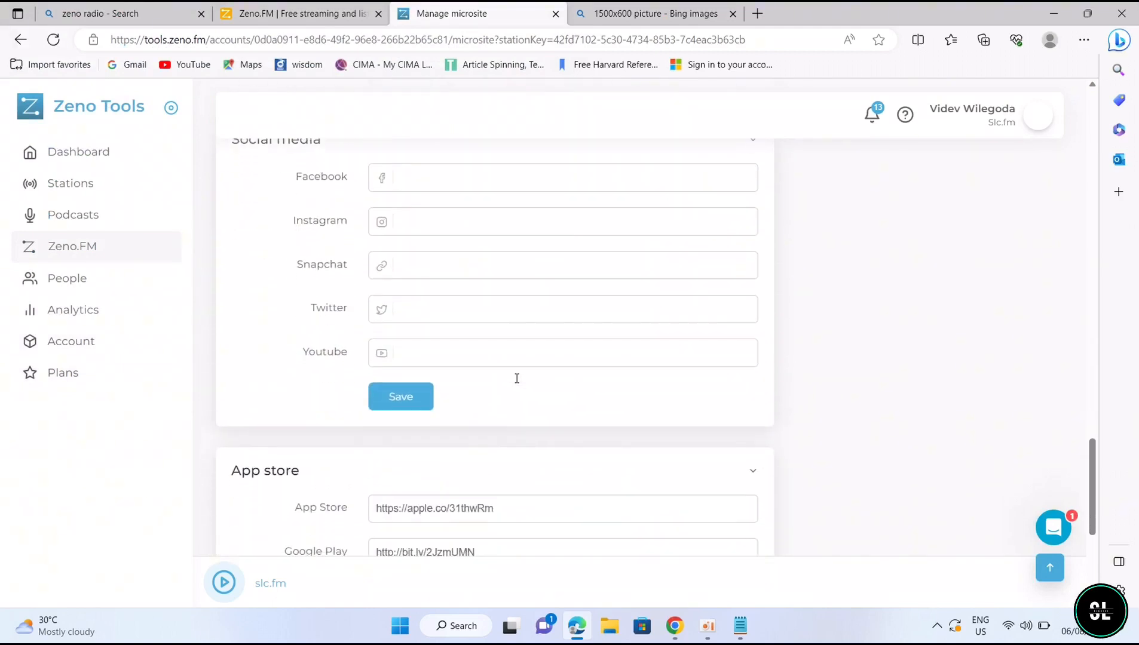
pyautogui.click(485, 351)
pyautogui.click(732, 627)
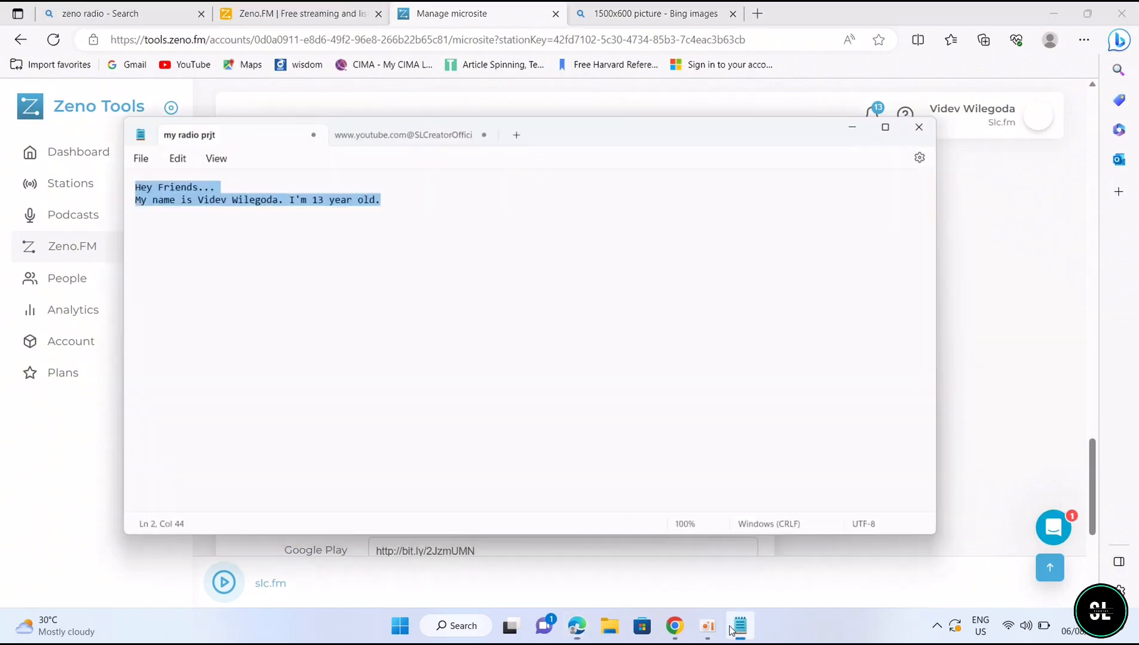
pyautogui.click(383, 124)
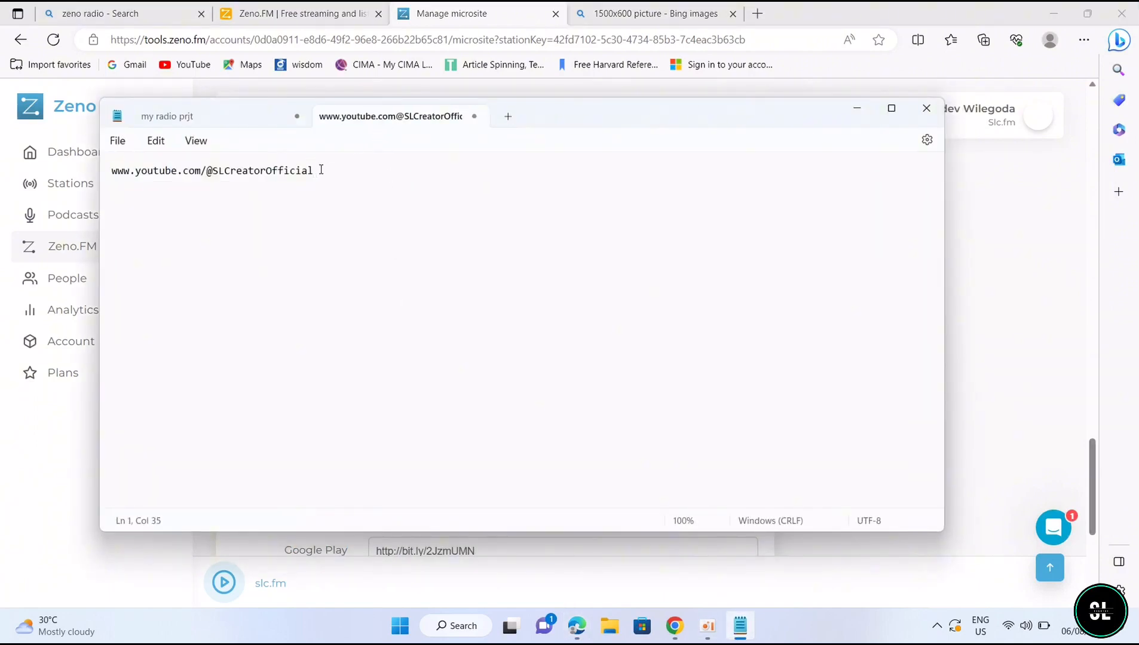
pyautogui.moveTo(321, 170); pyautogui.dragTo(95, 172)
pyautogui.hotkey('ctrl', 'c')
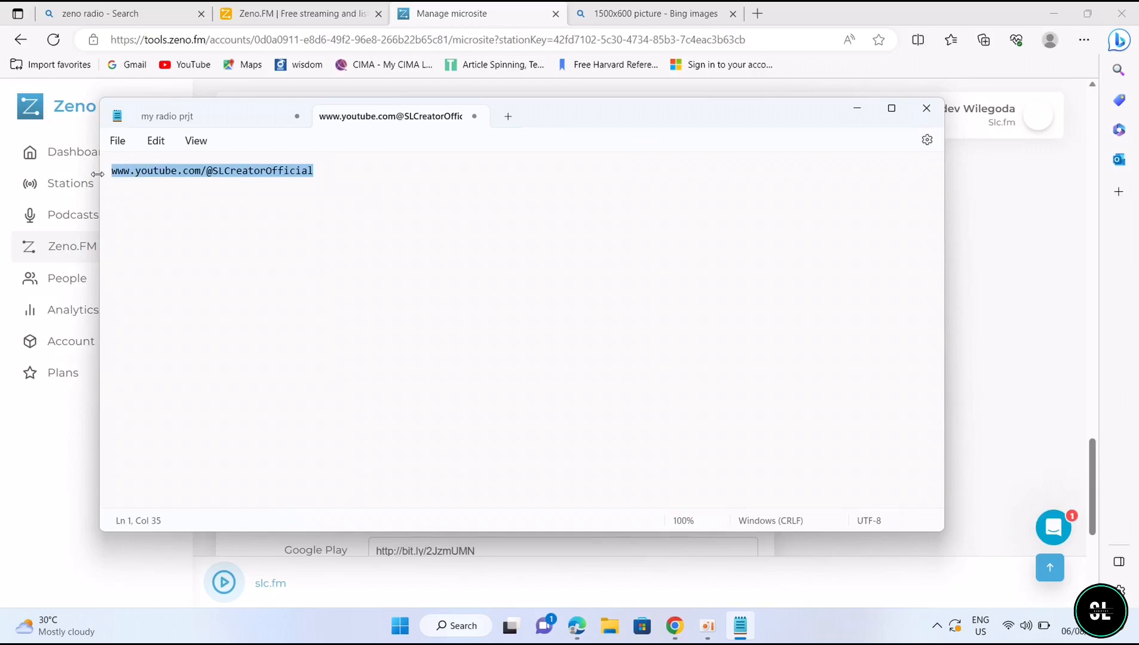
pyautogui.click(857, 108)
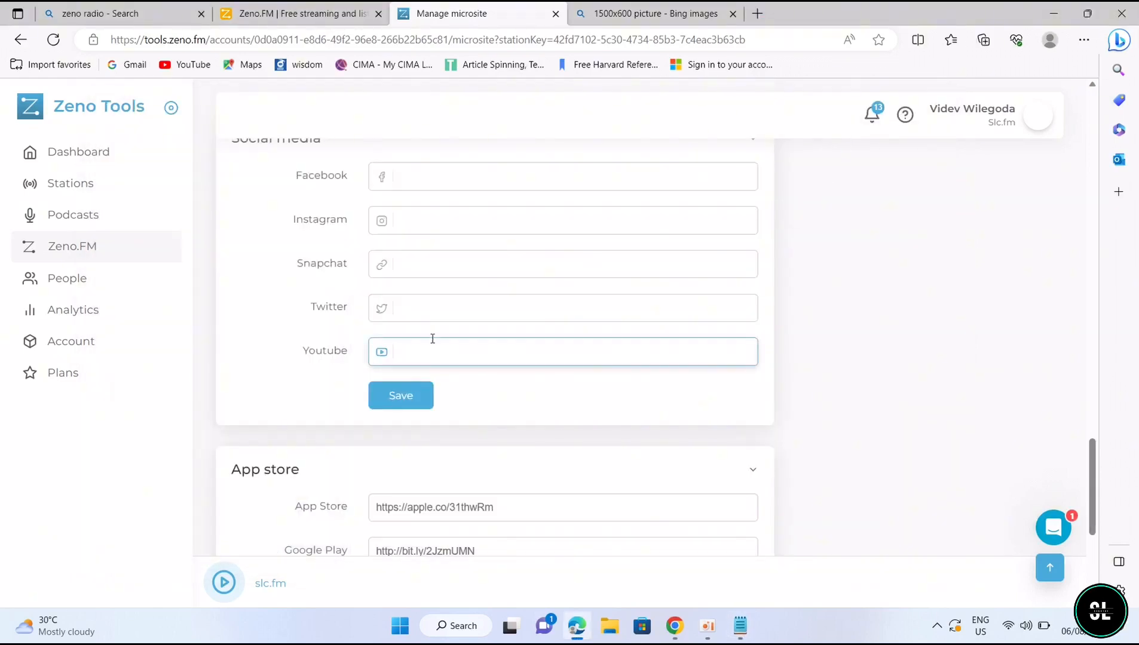
pyautogui.hotkey('ctrl', 'v')
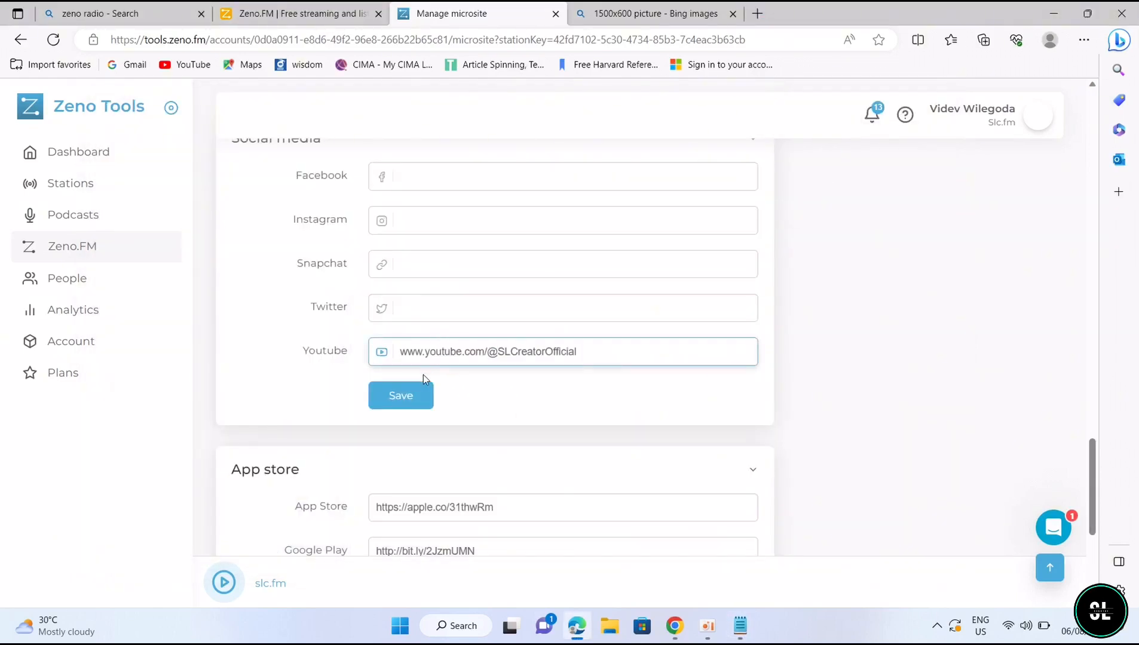
pyautogui.click(420, 396)
# Save the microsite images and the station profile.
pyautogui.scroll(2, 622, 466)
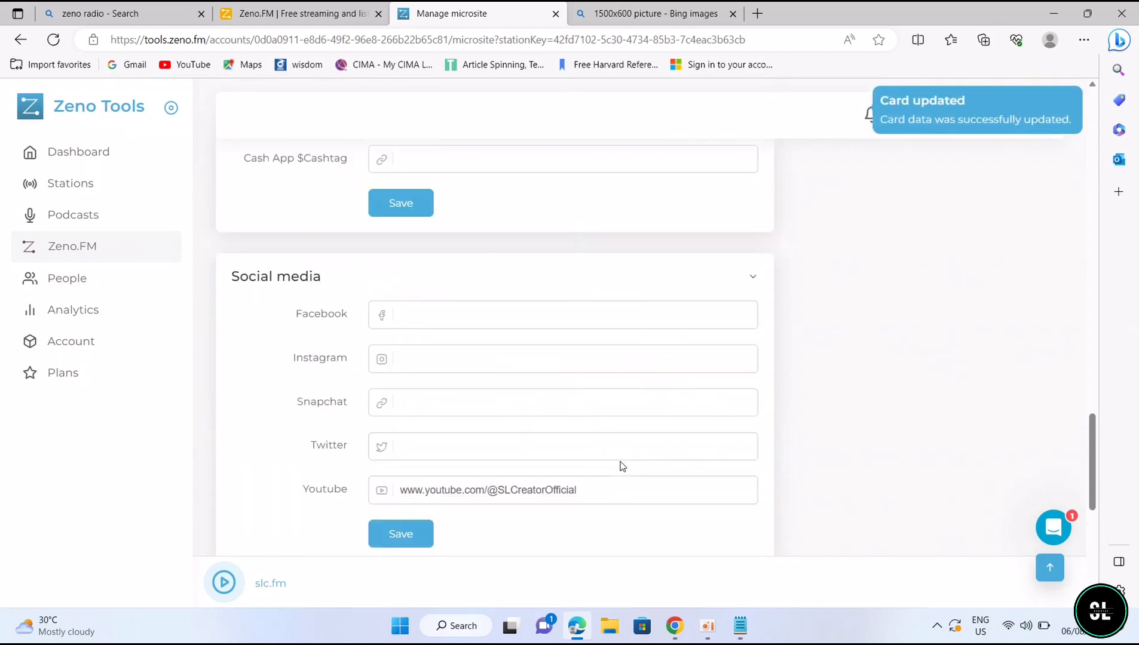
pyautogui.scroll(10, 621, 466)
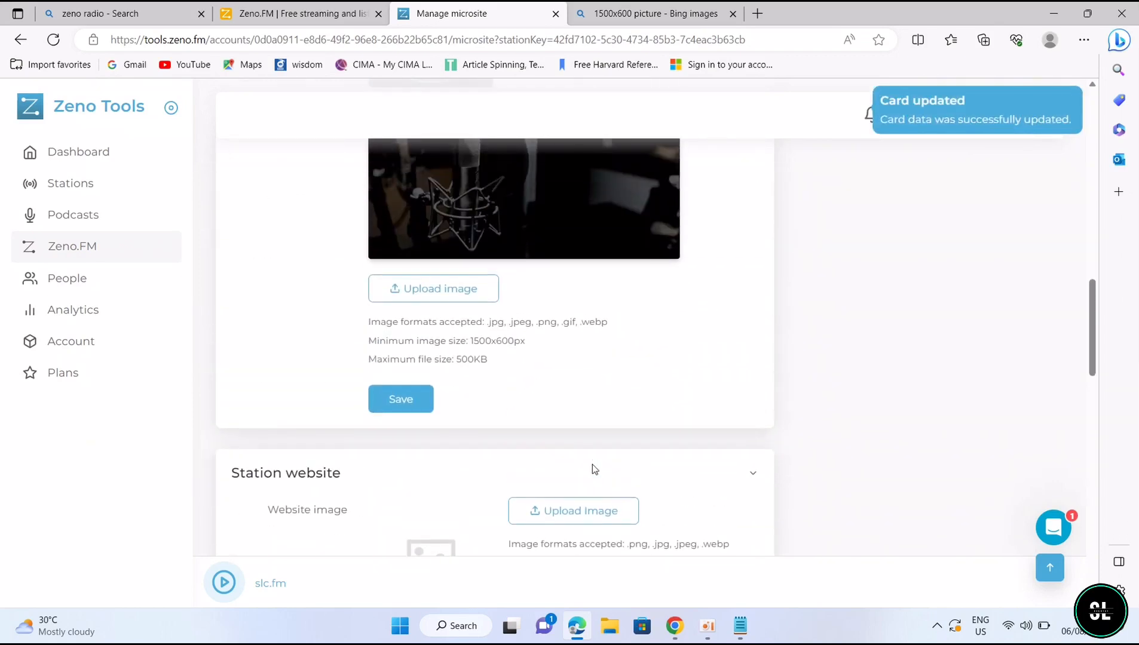
pyautogui.scroll(1, 593, 465)
pyautogui.click(401, 475)
pyautogui.scroll(-5, 521, 506)
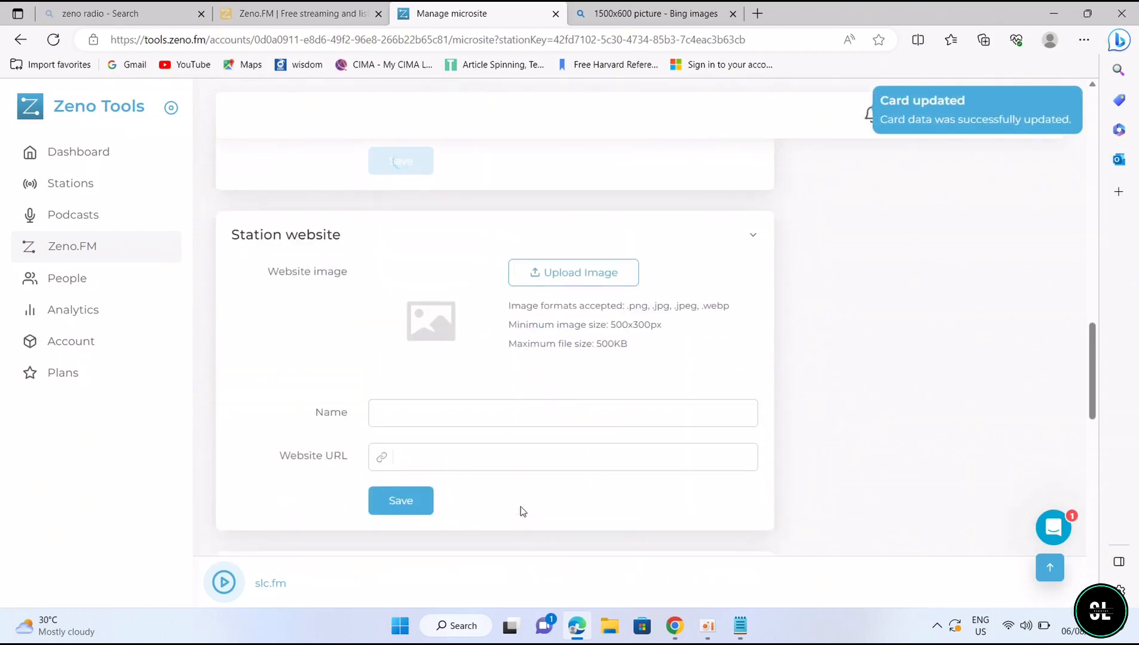
pyautogui.scroll(7, 521, 505)
pyautogui.scroll(-5, 523, 502)
pyautogui.scroll(4, 523, 502)
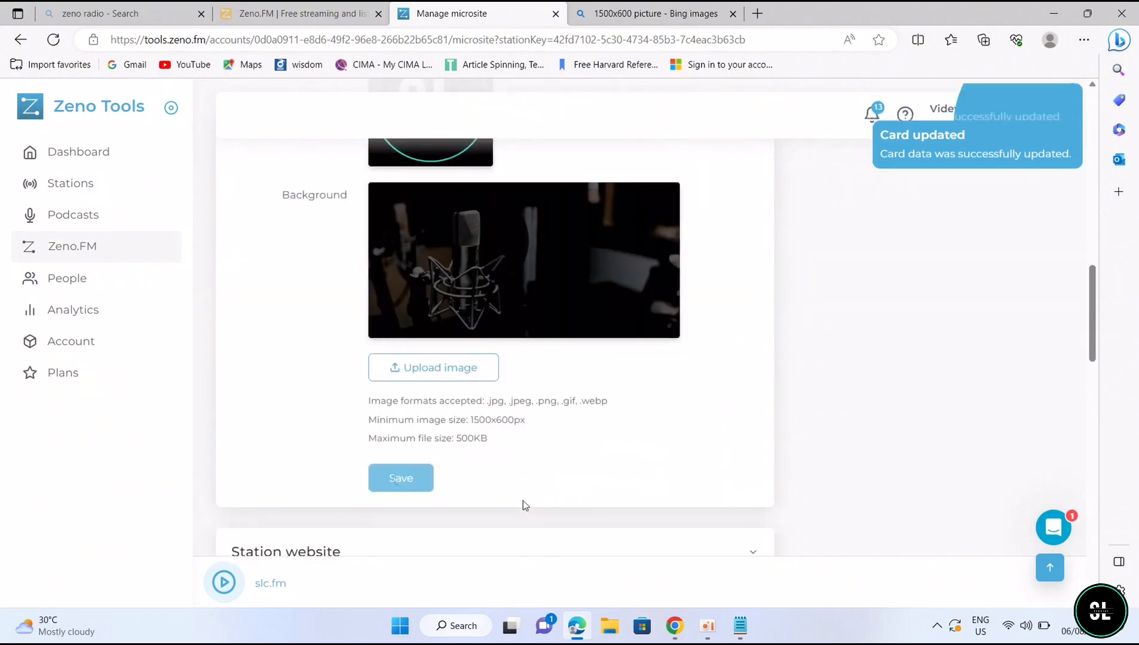
pyautogui.scroll(10, 523, 501)
pyautogui.click(419, 501)
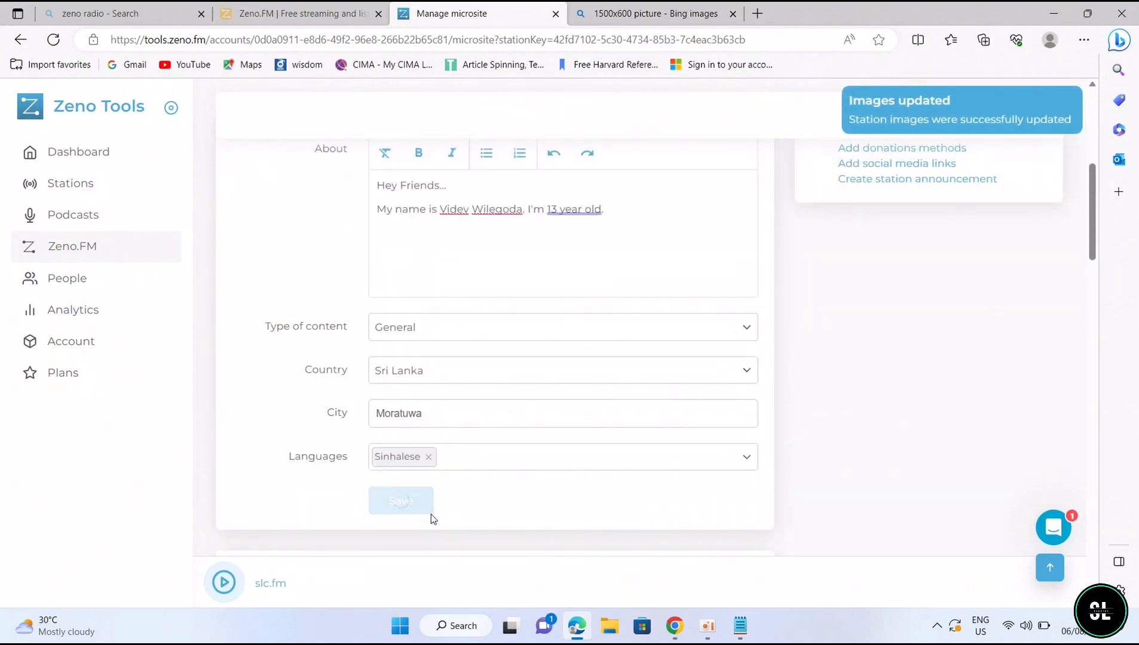
# Open the Auto DJ page of the slc.fm station from the station list.
pyautogui.scroll(5, 493, 508)
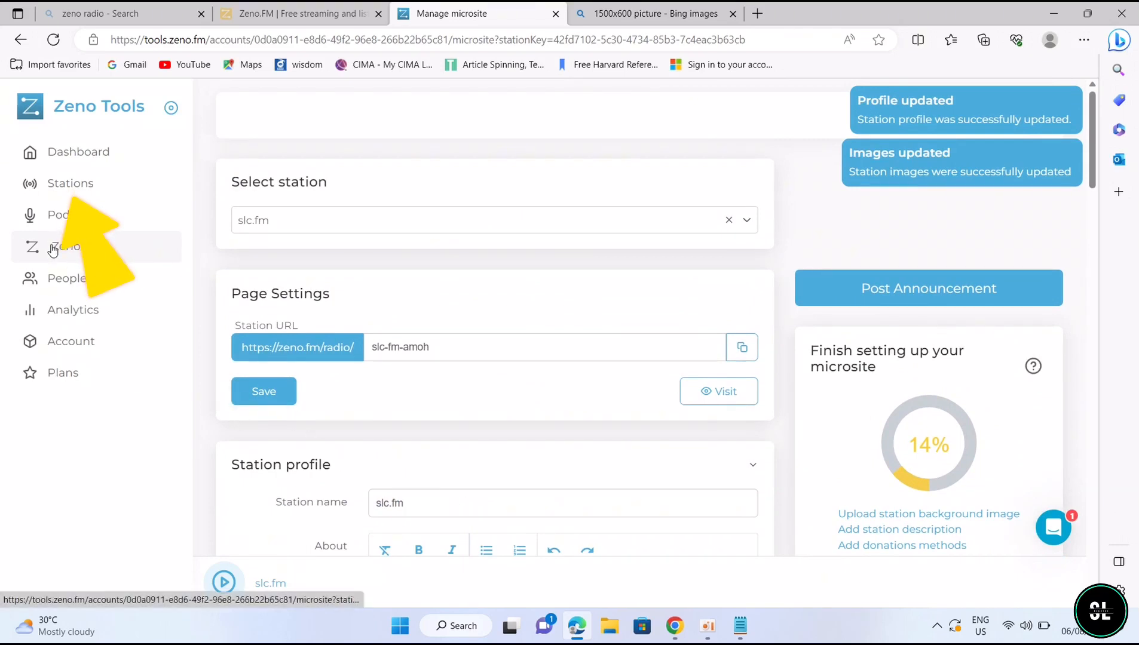
pyautogui.click(76, 190)
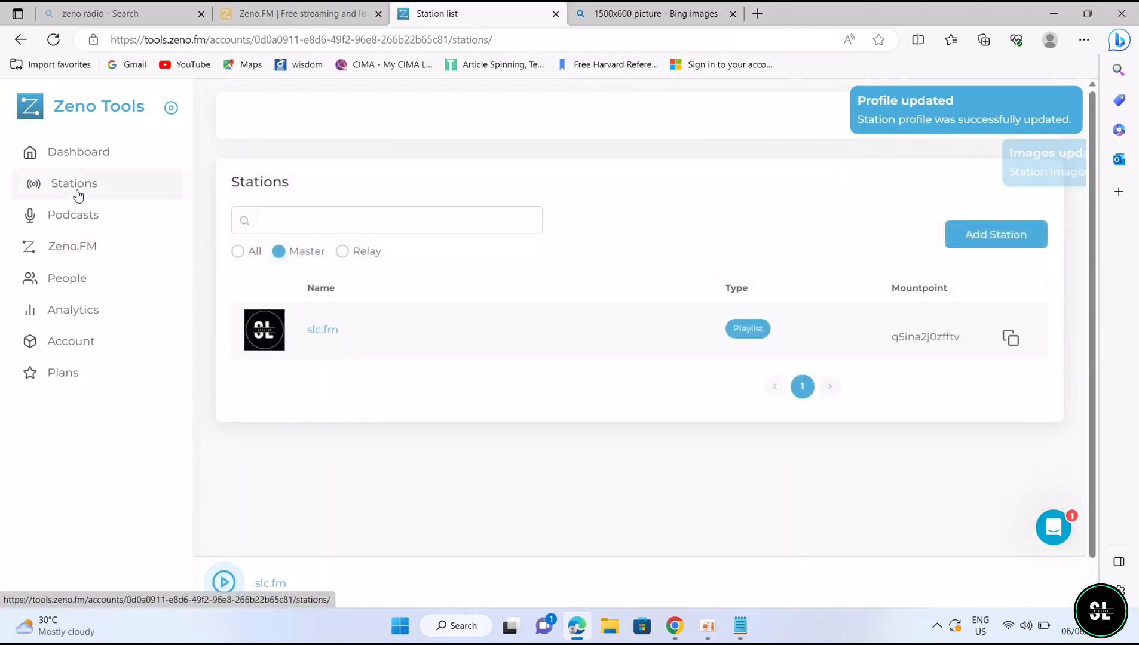
pyautogui.click(277, 337)
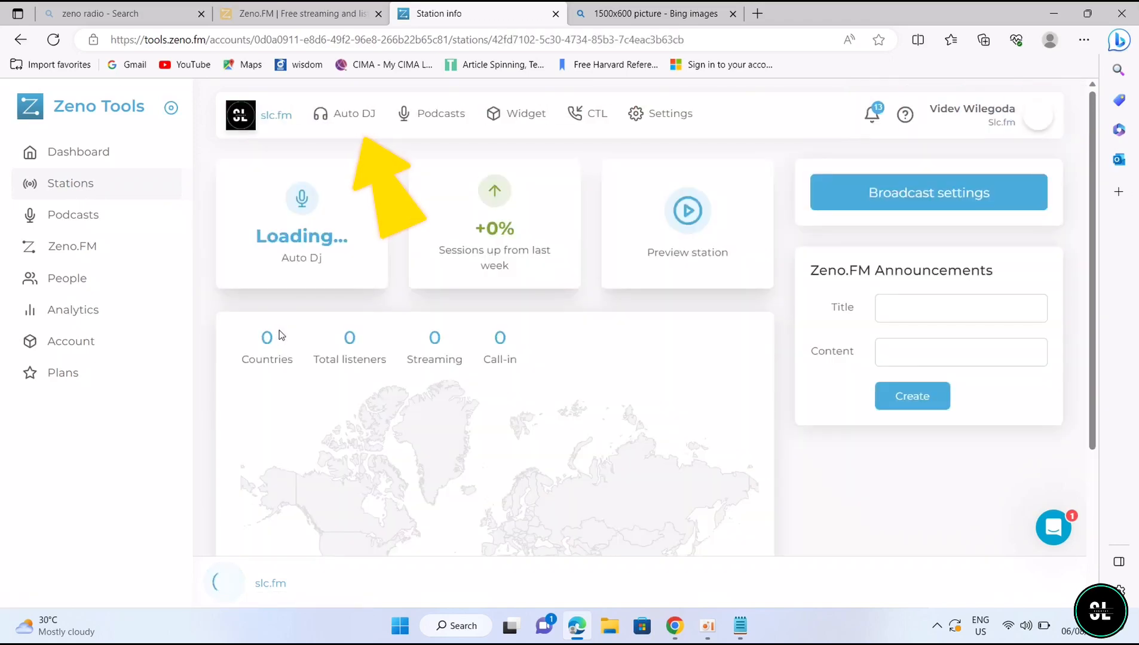
pyautogui.click(343, 119)
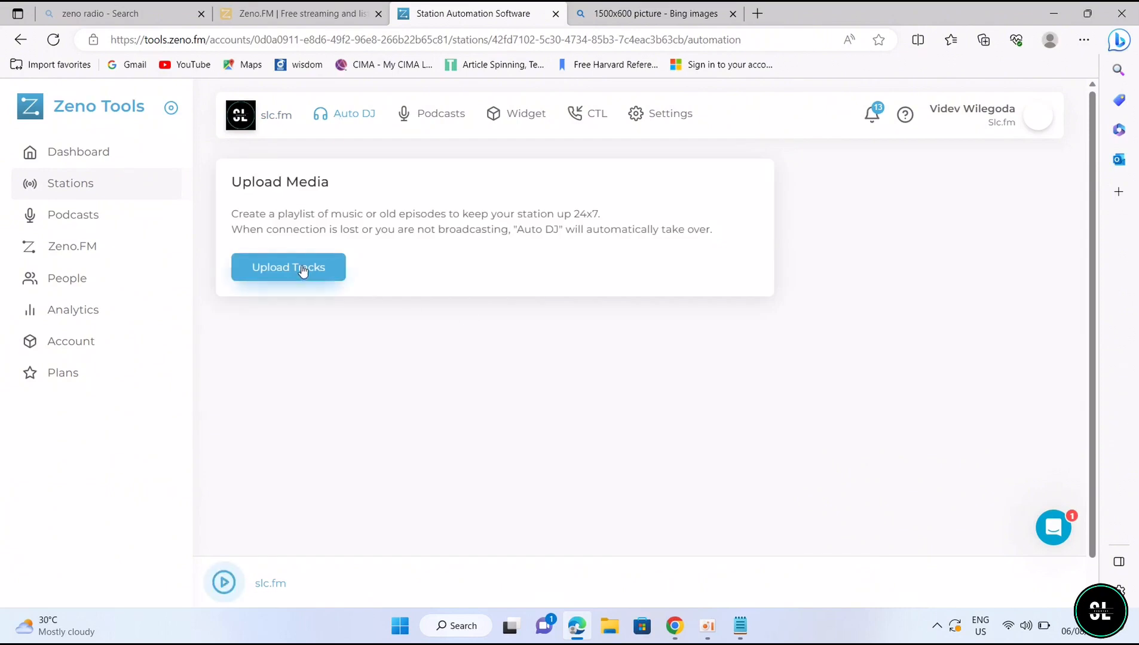
# Upload the Mala-Kada-Kada track from Downloads, save it to the Auto DJ playlist, and return to the slc.fm station overview.
pyautogui.click(304, 270)
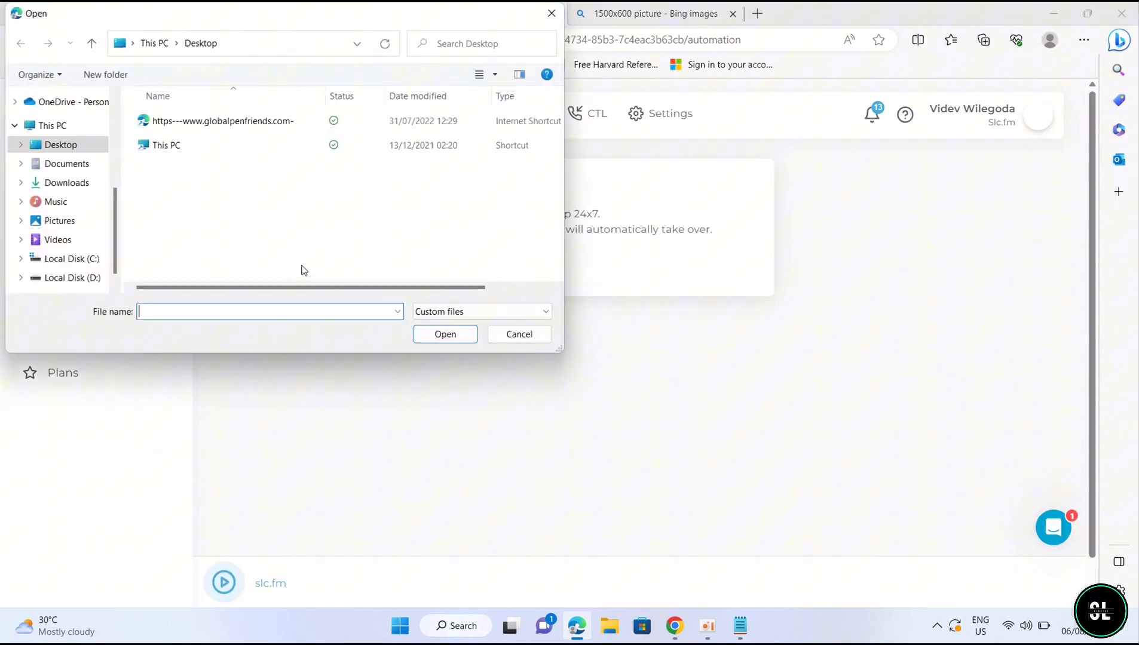
pyautogui.click(64, 187)
pyautogui.click(173, 190)
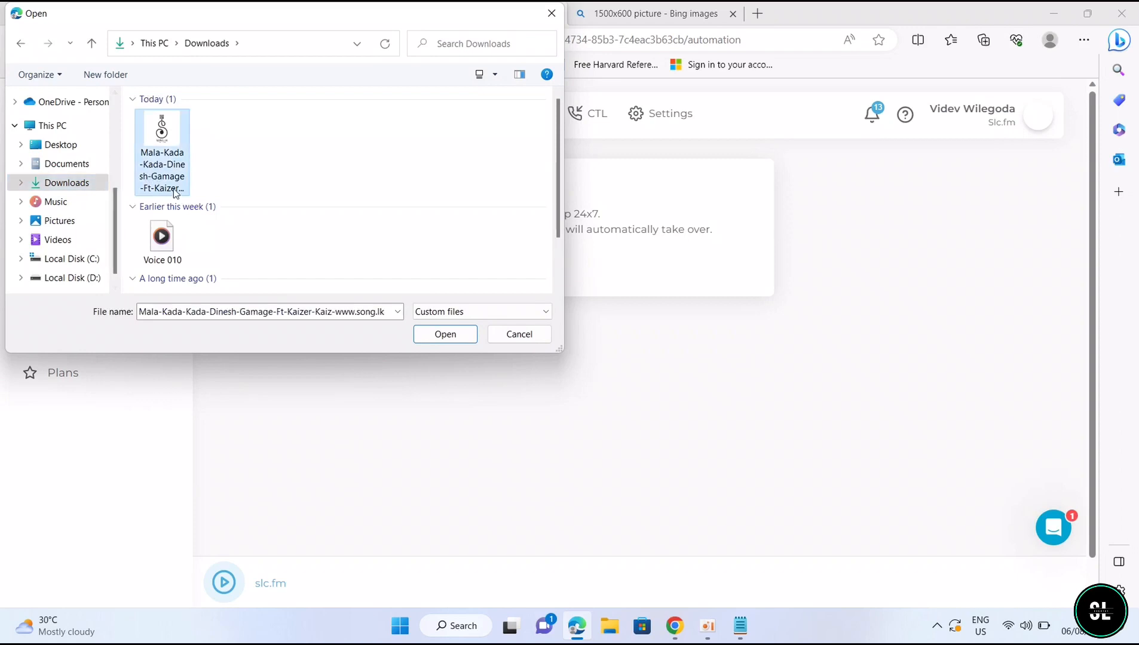
pyautogui.click(442, 334)
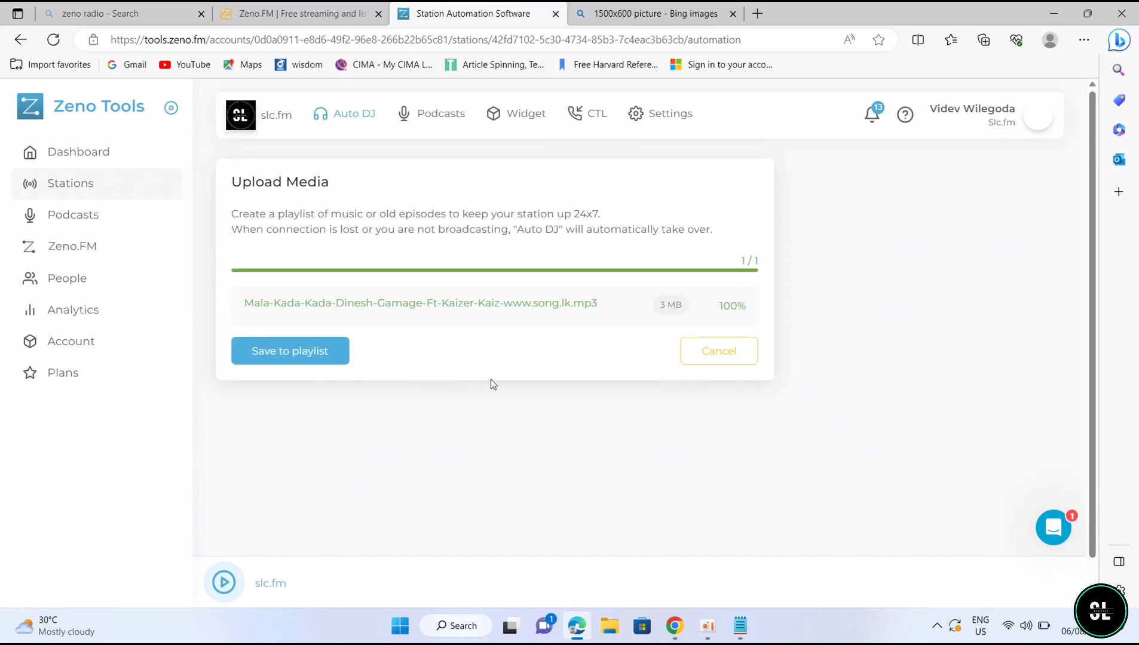
pyautogui.click(295, 351)
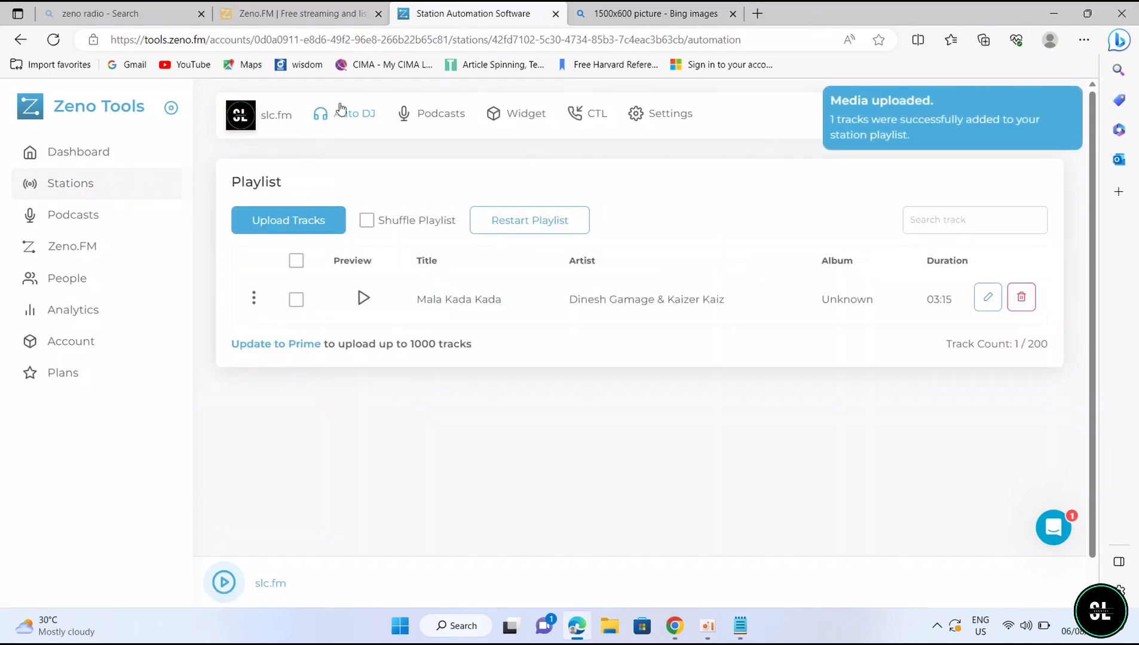
pyautogui.click(268, 119)
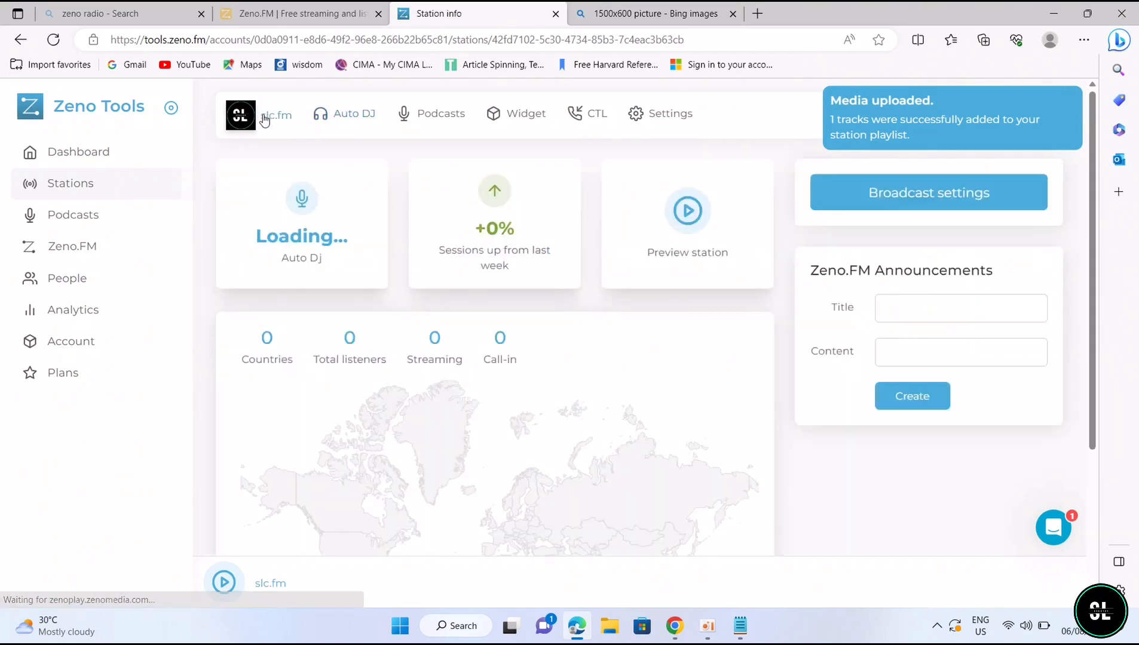